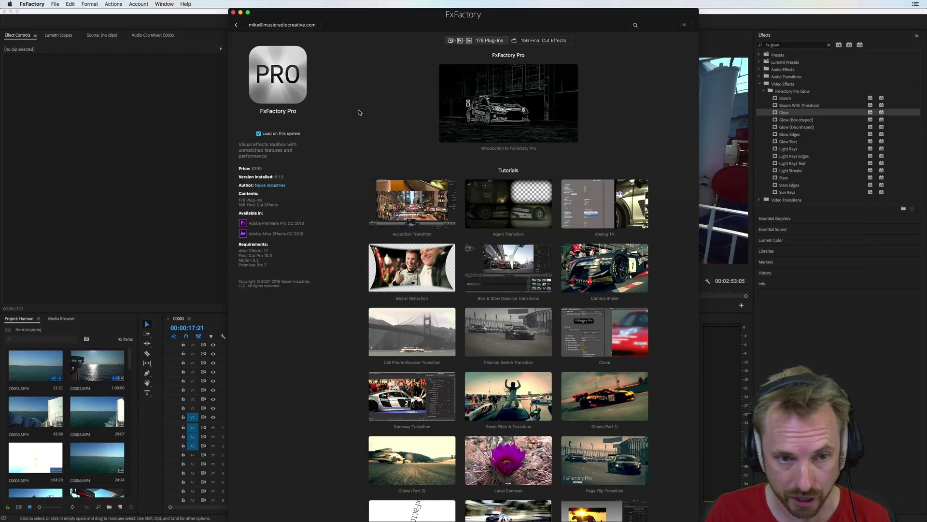
Step: Browse the FxFactory Pro effect list in the store, then close FxFactory
{"action": "left_click", "coordinate": [236, 24]}
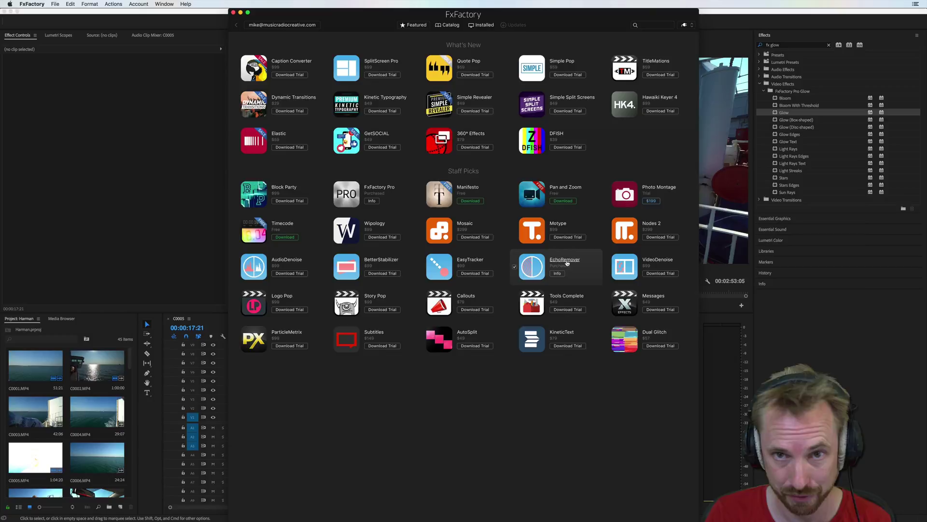
{"action": "left_click", "coordinate": [383, 190]}
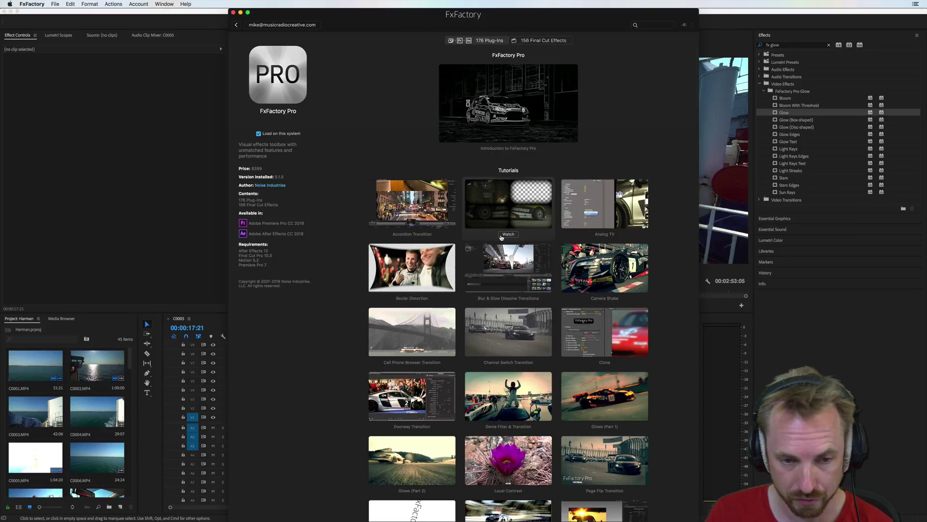
{"action": "scroll", "coordinate": [526, 299], "scroll_direction": "down", "scroll_amount": 20}
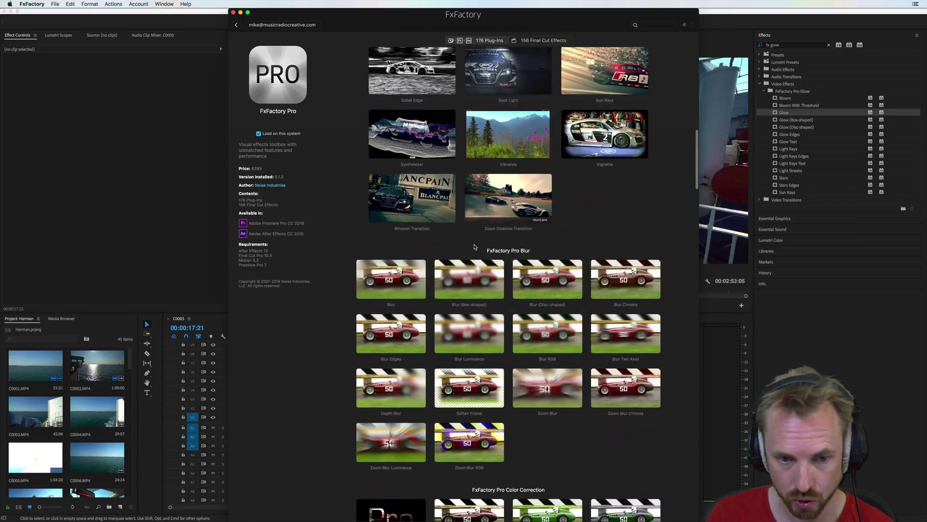
{"action": "left_click", "coordinate": [855, 335]}
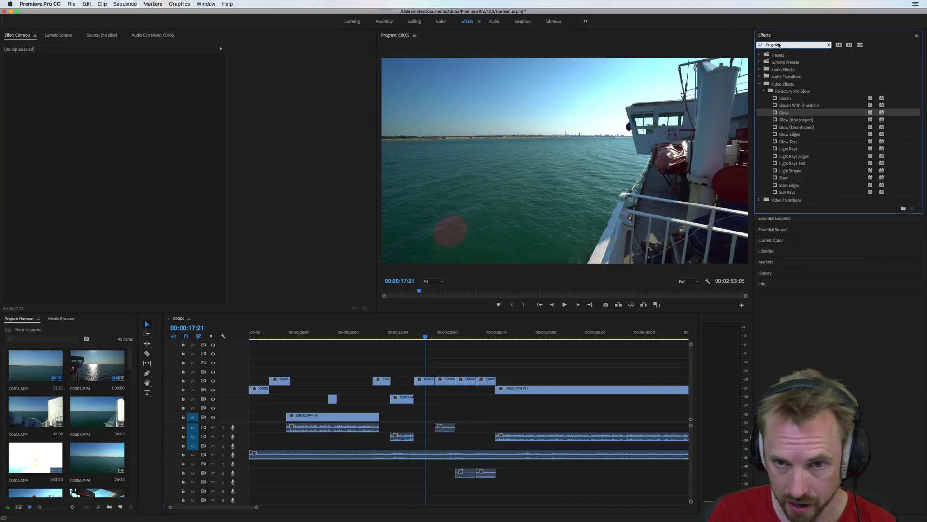
Step: Replace the Effects panel search with 'fx'
{"action": "key", "text": "shift+7"}
{"action": "key", "text": "BackSpace"}
{"action": "type", "text": "fx"}
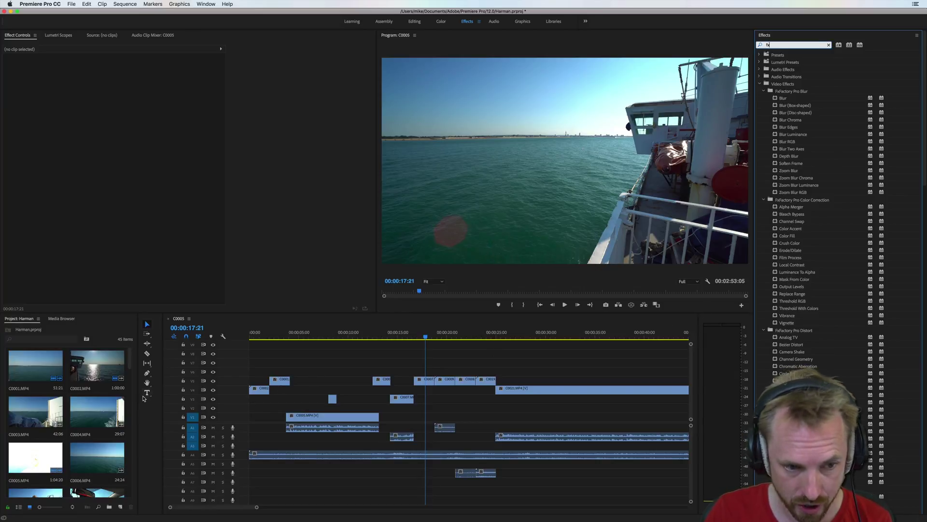
Step: Add an 'Isle of Wight' title in the Program monitor and scale it up
{"action": "left_click", "coordinate": [146, 392]}
{"action": "left_click", "coordinate": [410, 98]}
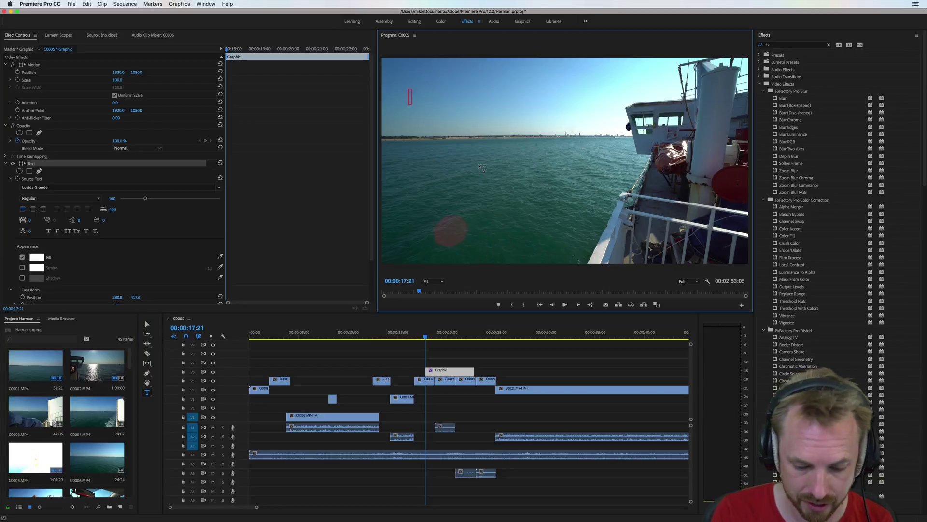
{"action": "type", "text": "Isle of Wight"}
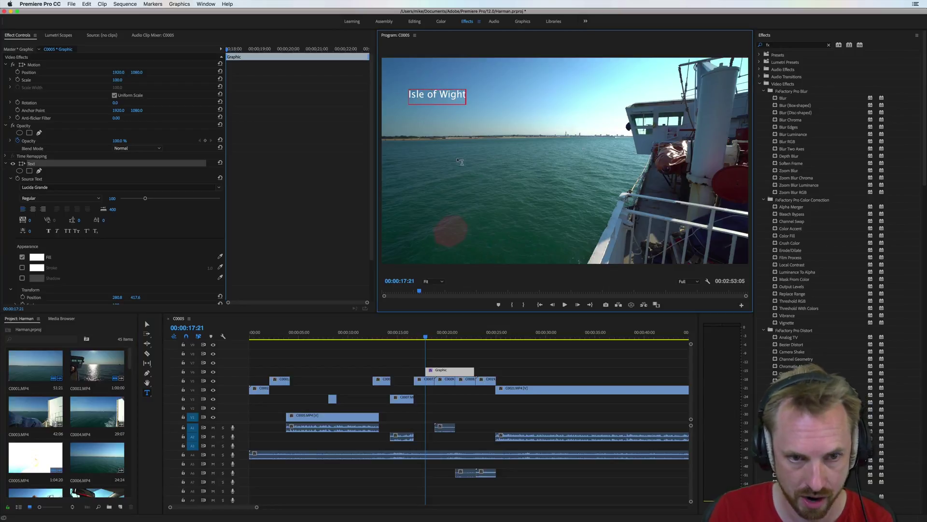
{"action": "left_click", "coordinate": [147, 324]}
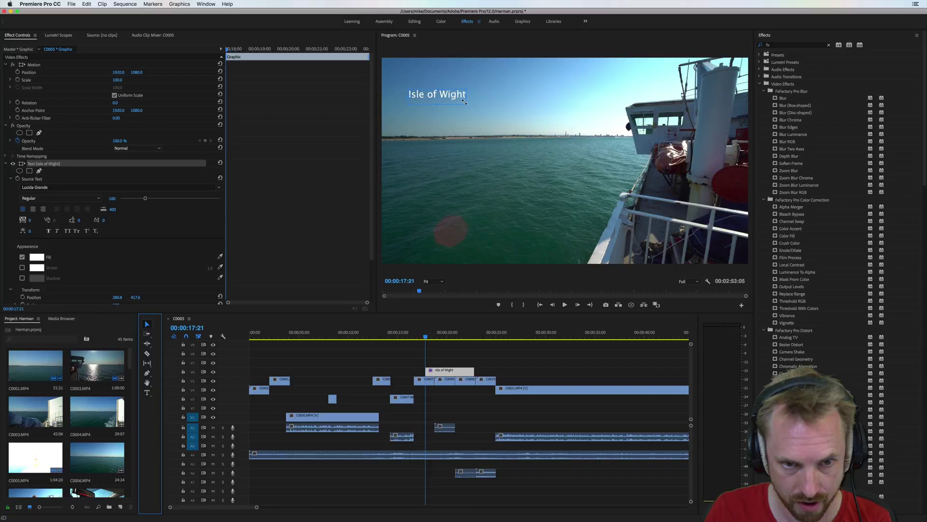
{"action": "left_click_drag", "start_coordinate": [464, 102], "coordinate": [587, 132]}
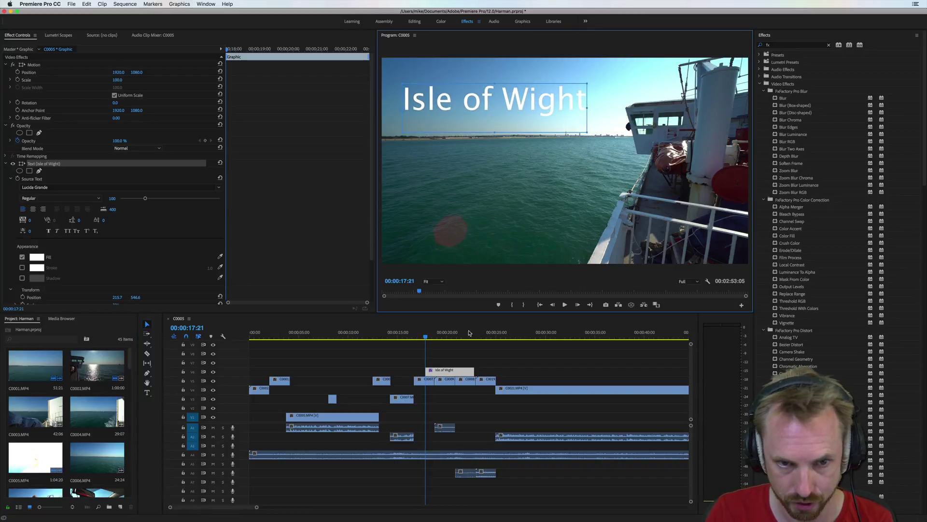
{"action": "left_click", "coordinate": [429, 333]}
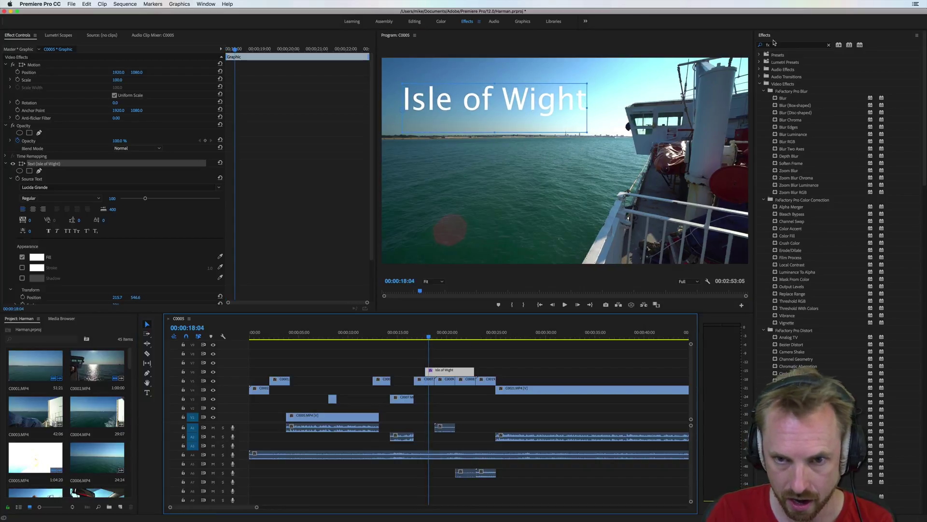
Step: Apply Glow to the title with radius 50 and strength 1, then reduce the radius to 14
{"action": "left_click", "coordinate": [774, 43]}
{"action": "type", "text": "glow"}
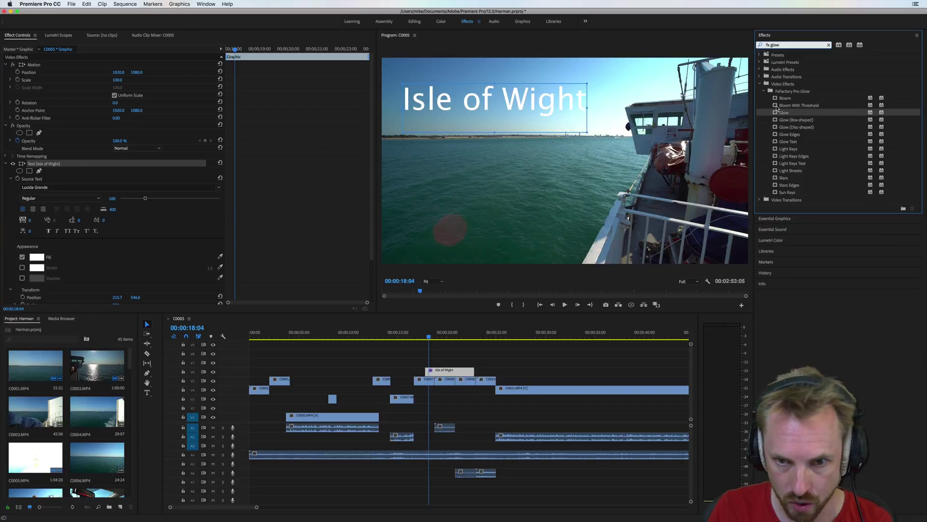
{"action": "left_click_drag", "start_coordinate": [788, 114], "coordinate": [449, 371]}
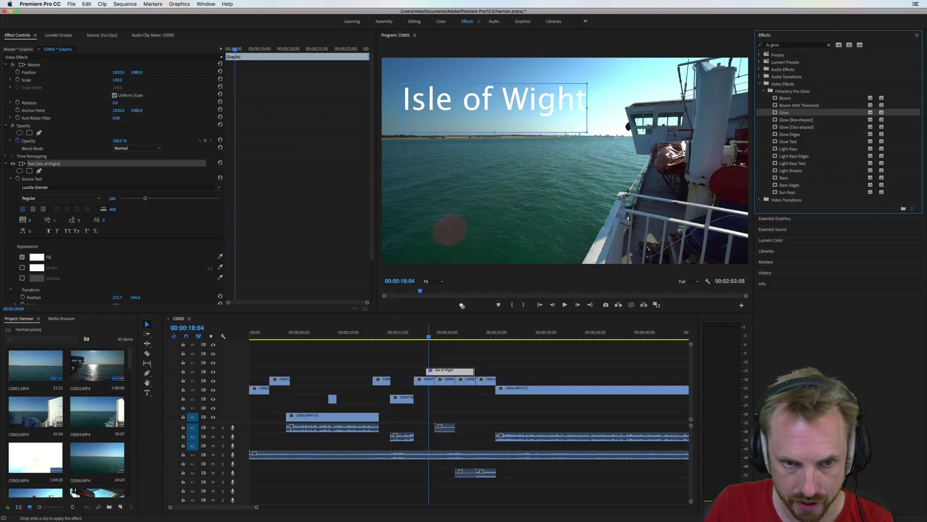
{"action": "scroll", "coordinate": [100, 262], "scroll_direction": "down", "scroll_amount": 10}
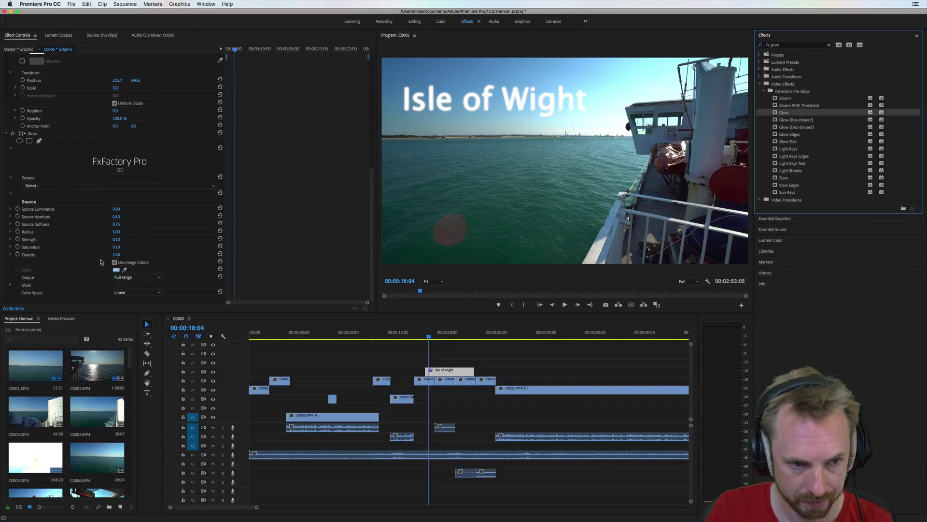
{"action": "left_click", "coordinate": [116, 231]}
{"action": "type", "text": "50"}
{"action": "key", "text": "Tab"}
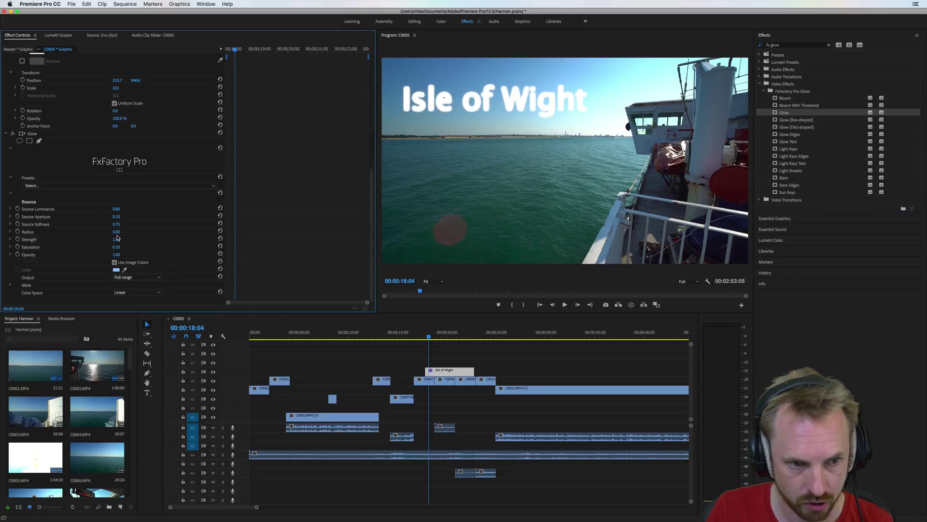
{"action": "type", "text": "1"}
{"action": "key", "text": "Return"}
{"action": "left_click", "coordinate": [116, 231]}
{"action": "type", "text": "14"}
{"action": "key", "text": "Return"}
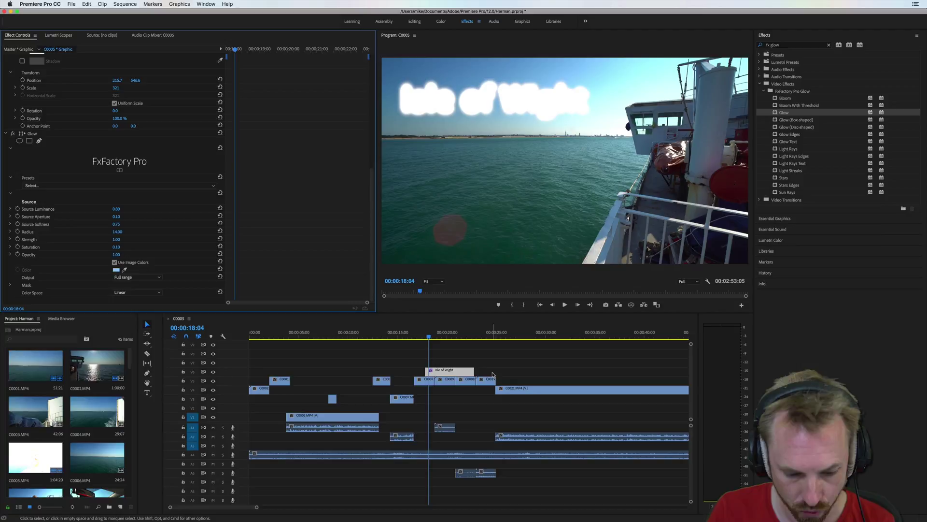
Step: Remove Glow, apply Light Rays to the title, and reset the effects search to 'fx'
{"action": "key", "text": "BackSpace"}
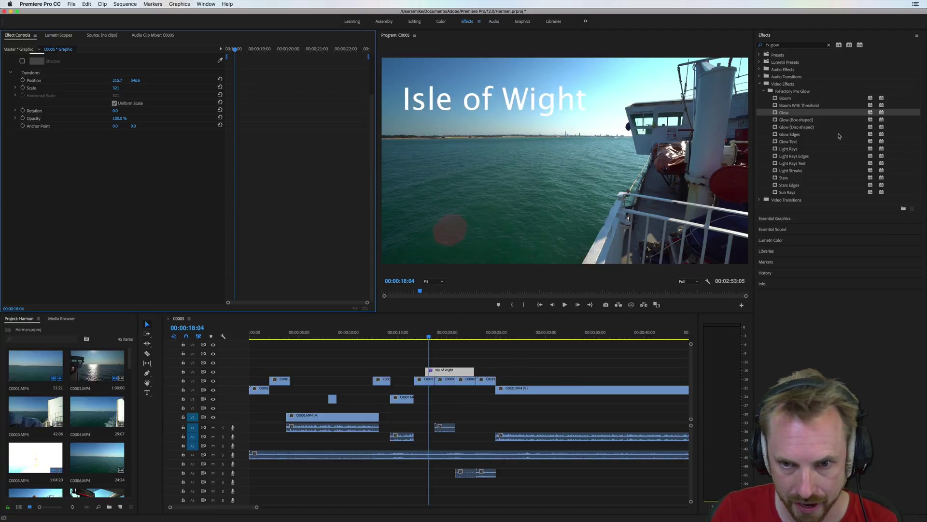
{"action": "left_click_drag", "start_coordinate": [792, 148], "coordinate": [449, 371]}
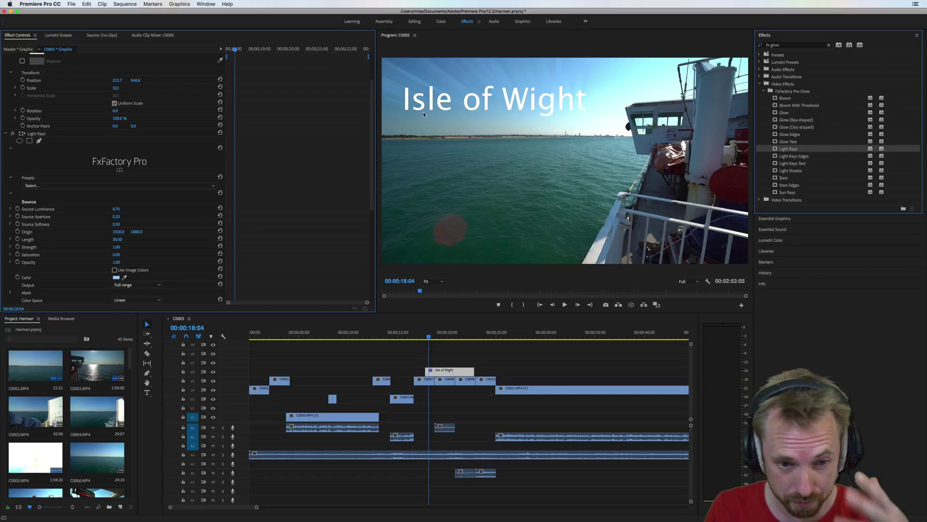
{"action": "left_click", "coordinate": [783, 45]}
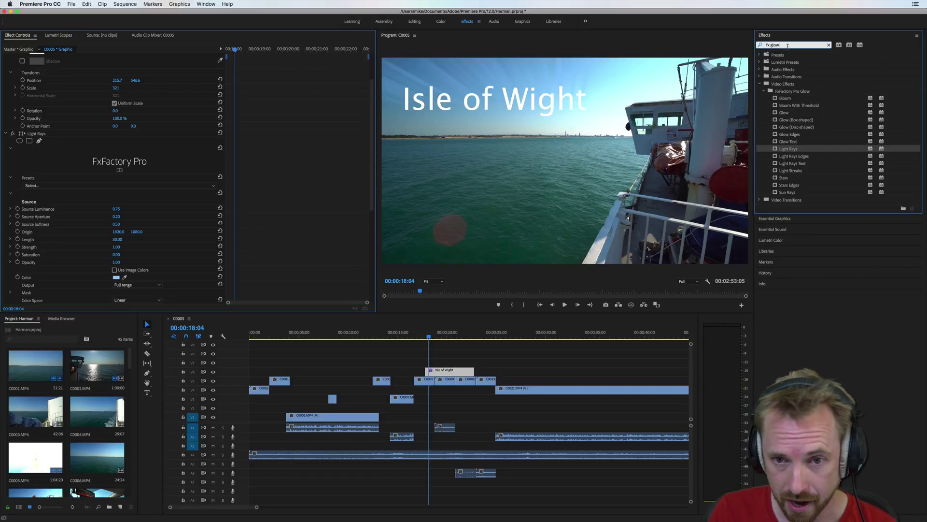
{"action": "type", "text": "fx"}
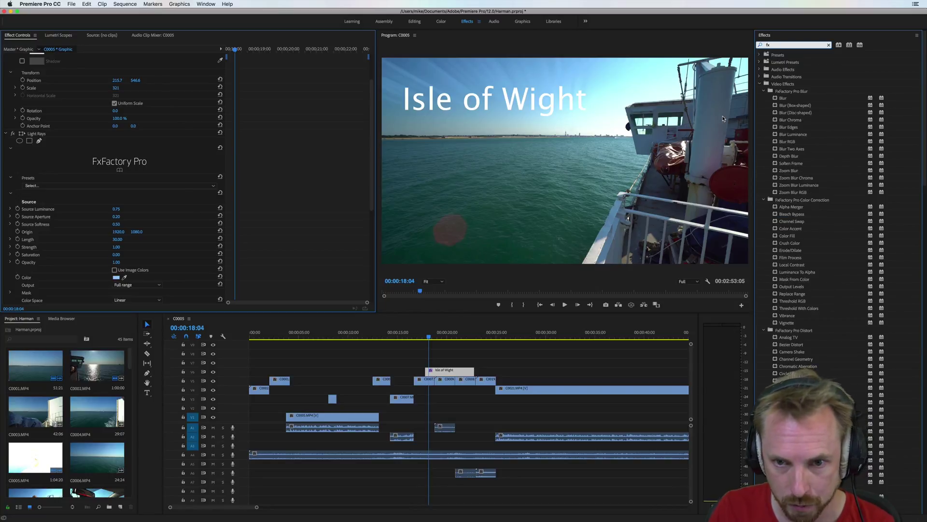
{"action": "left_click_drag", "start_coordinate": [783, 98], "coordinate": [527, 393]}
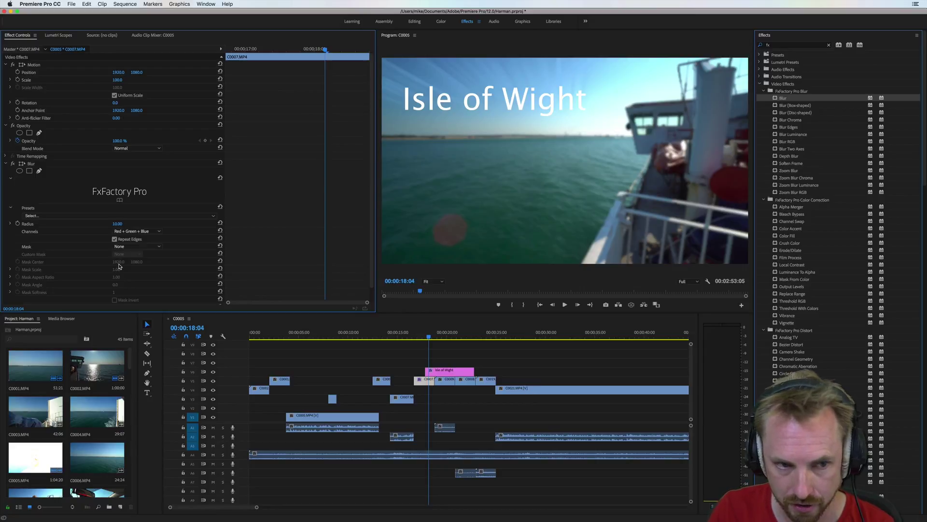
{"action": "scroll", "coordinate": [109, 262], "scroll_direction": "down", "scroll_amount": 1}
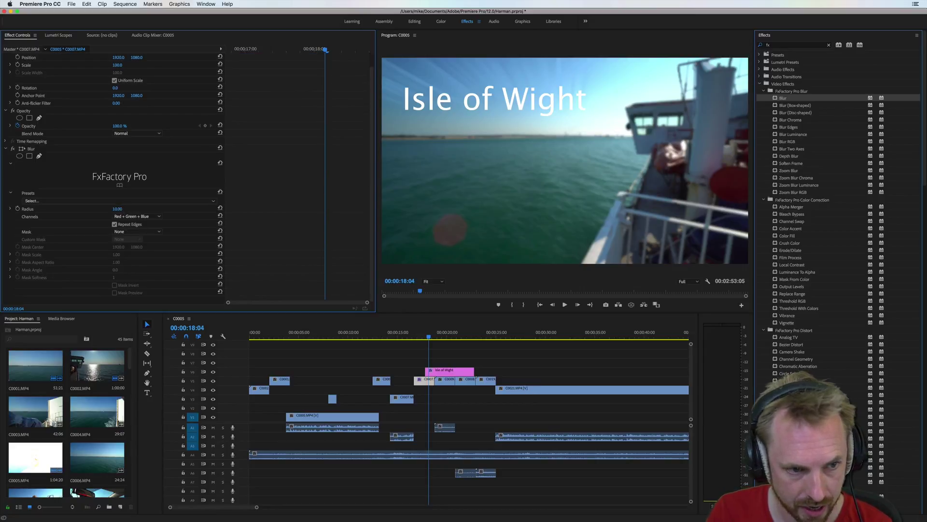
{"action": "left_click_drag", "start_coordinate": [117, 208], "coordinate": [160, 209]}
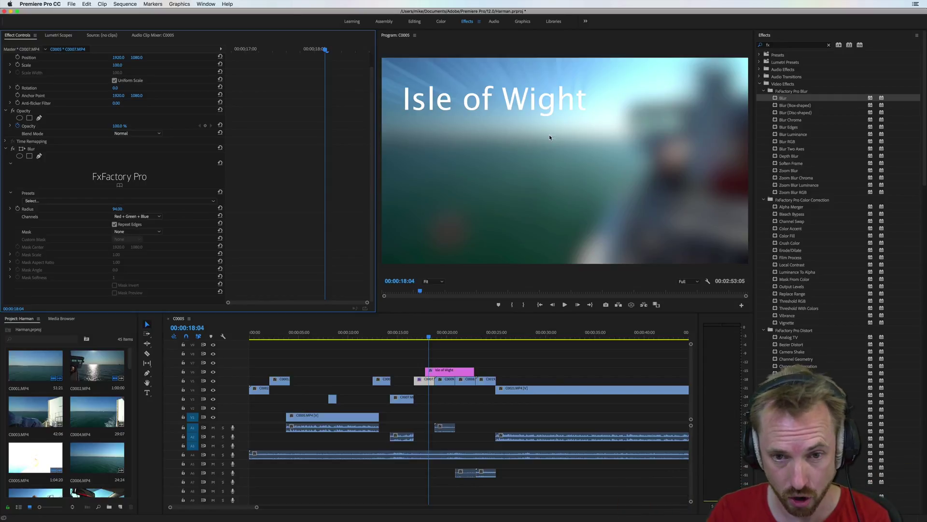
{"action": "key", "text": "Delete"}
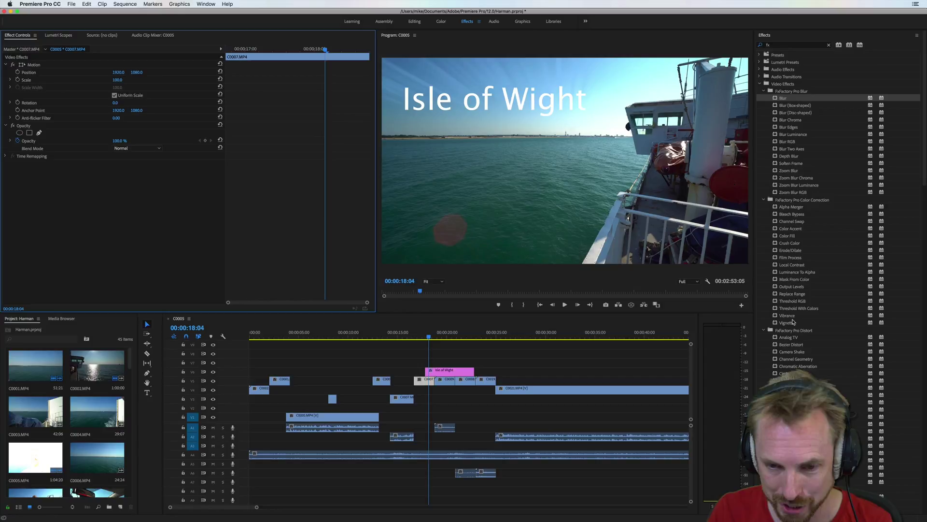
Step: Try Free Distort on boat clip C0007, then replace it with Analog TV's Electrical Storm preset
{"action": "scroll", "coordinate": [818, 296], "scroll_direction": "down", "scroll_amount": 6}
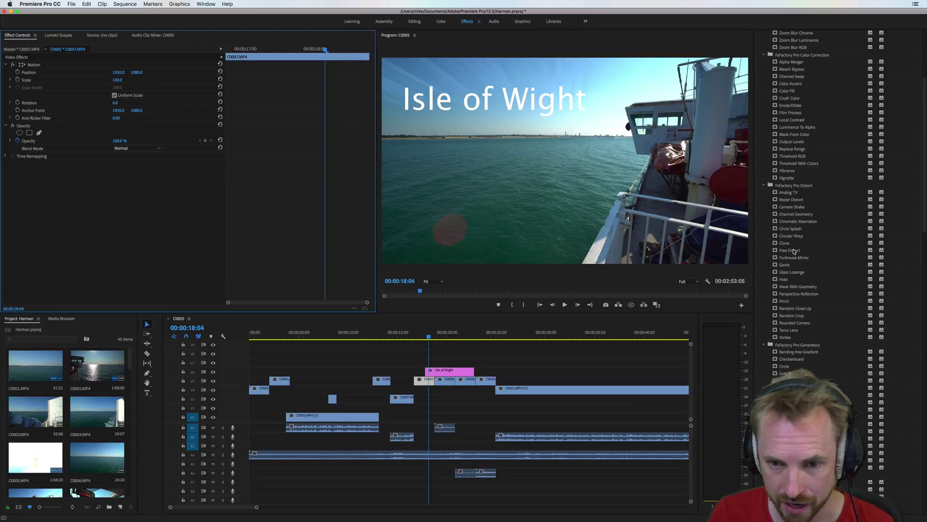
{"action": "left_click_drag", "start_coordinate": [793, 251], "coordinate": [428, 382]}
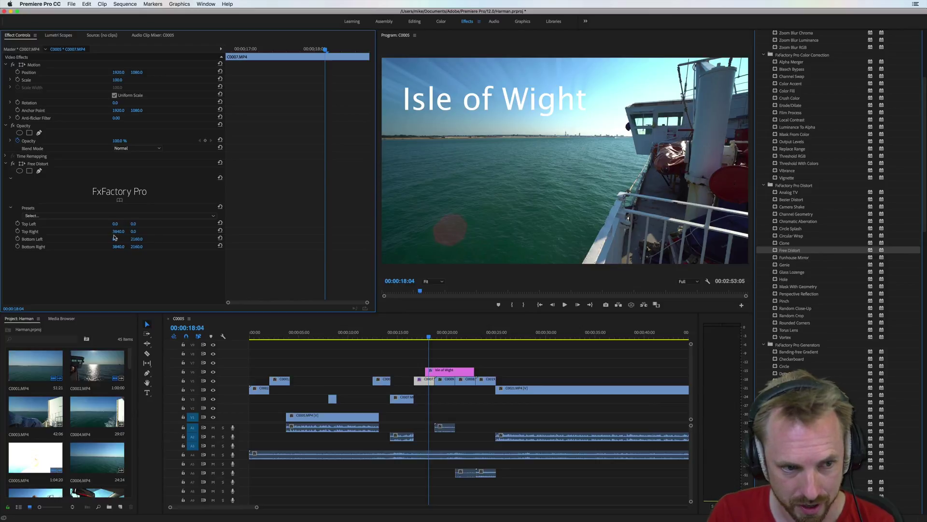
{"action": "key", "text": "super+z"}
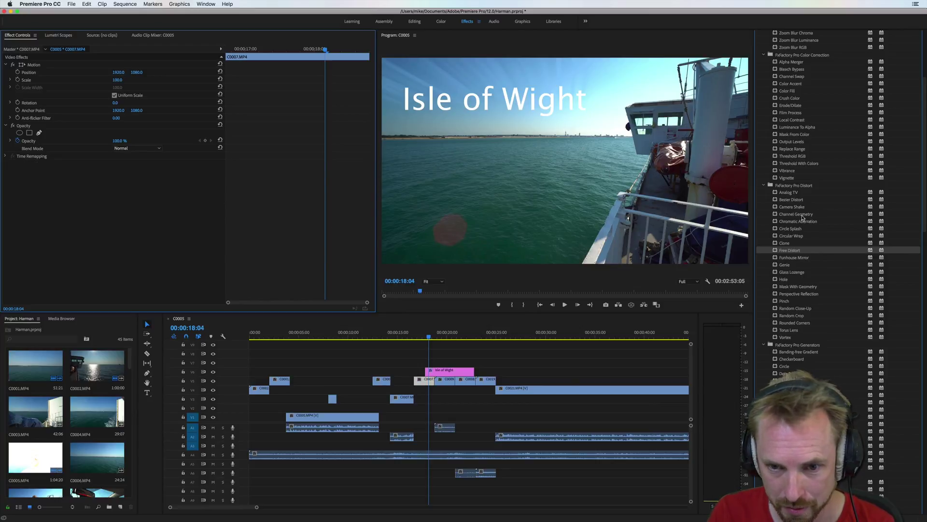
{"action": "left_click_drag", "start_coordinate": [788, 192], "coordinate": [424, 383]}
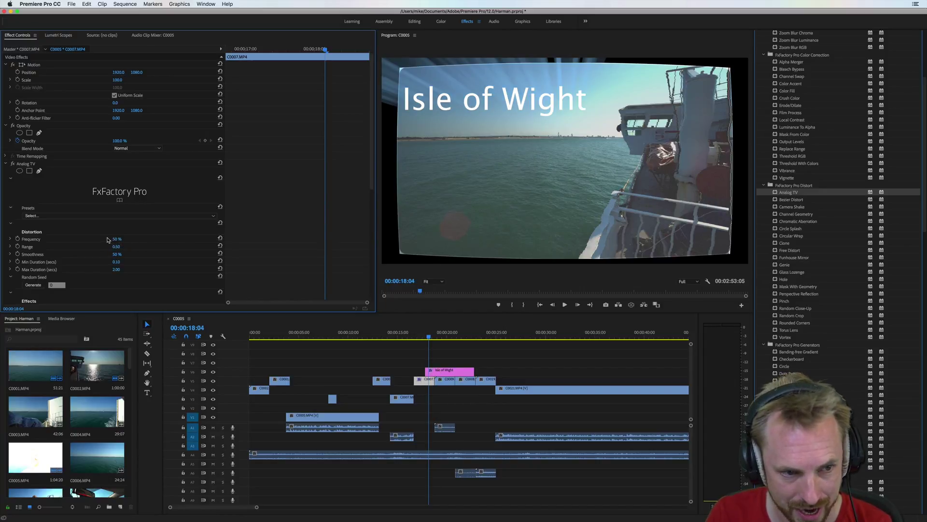
{"action": "left_click", "coordinate": [107, 216]}
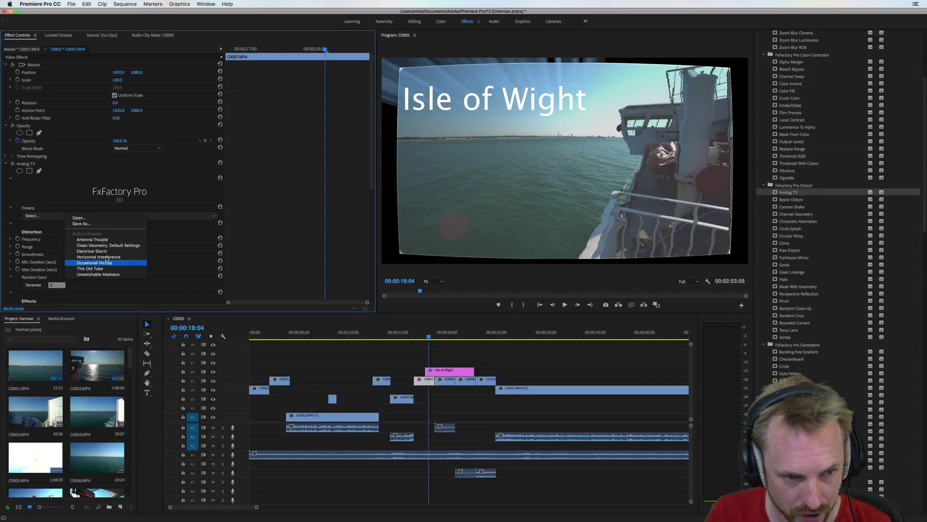
{"action": "left_click", "coordinate": [92, 251]}
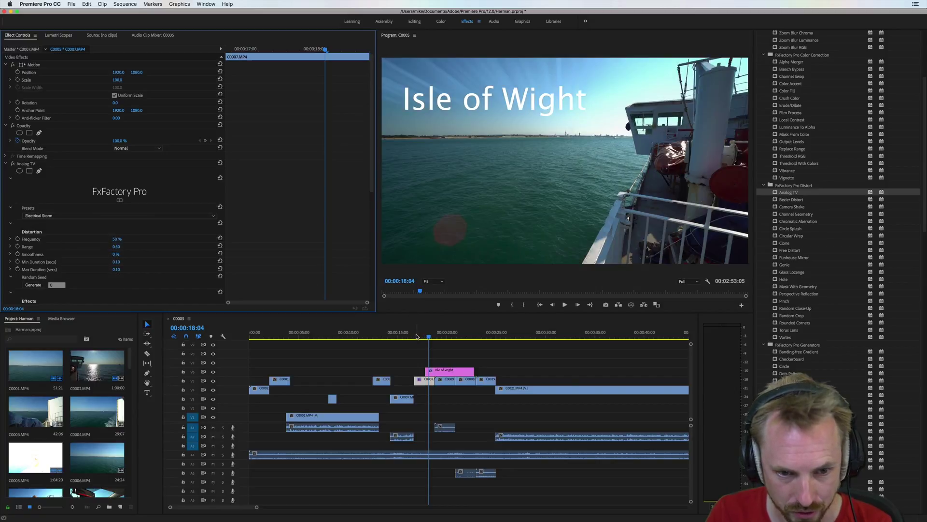
Step: Play and scrub around 17–18 s to preview the Analog TV glitch
{"action": "left_click", "coordinate": [416, 336]}
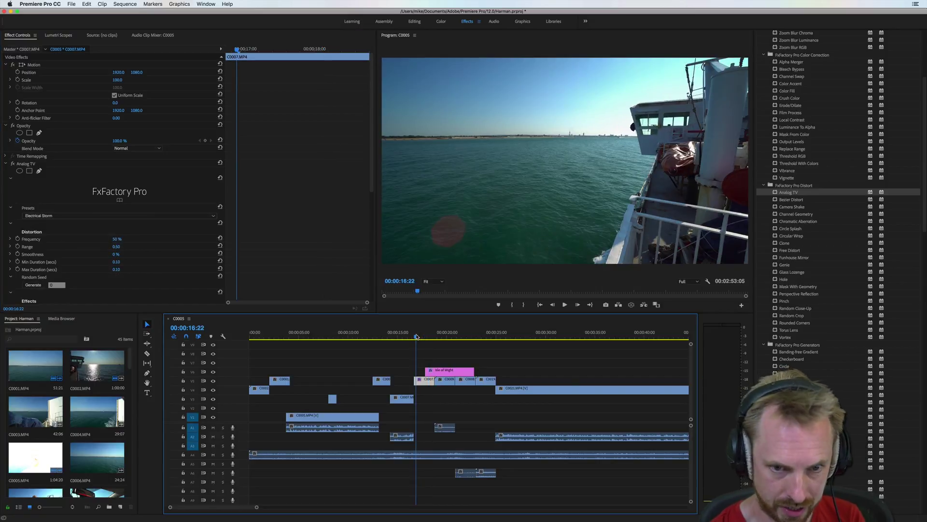
{"action": "key", "text": "space"}
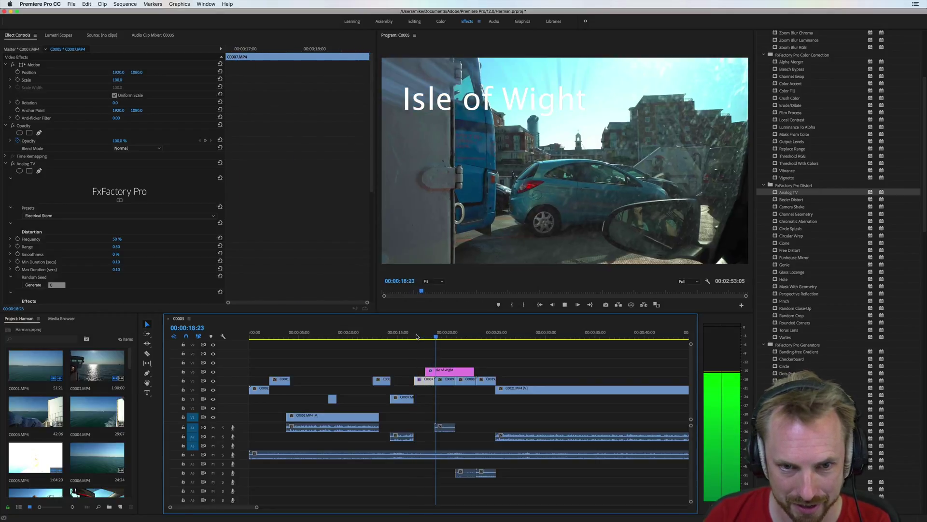
{"action": "left_click", "coordinate": [423, 335]}
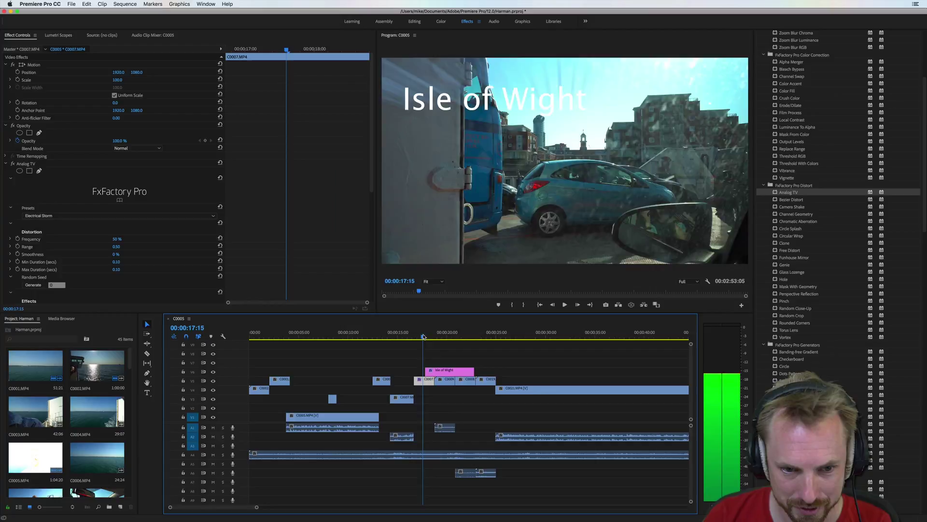
{"action": "left_click_drag", "start_coordinate": [423, 335], "coordinate": [422, 337]}
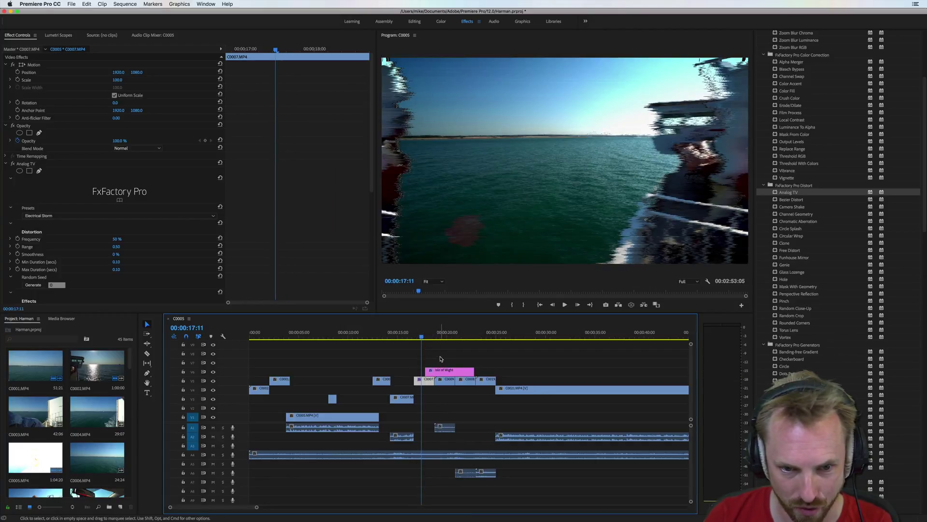
{"action": "left_click_drag", "start_coordinate": [426, 338], "coordinate": [428, 337]}
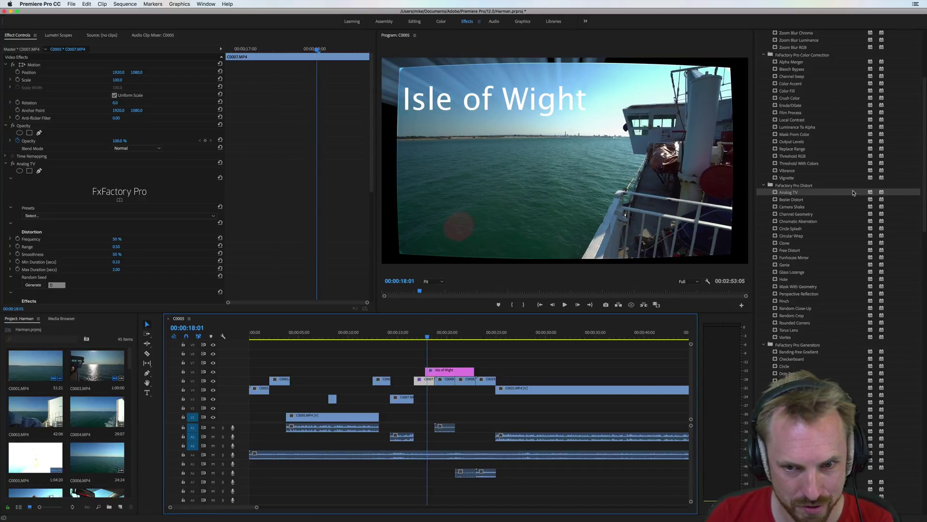
Step: Remove Analog TV from the boat clip, trying and undoing Random Noise and Particle System
{"action": "key", "text": "super+z"}
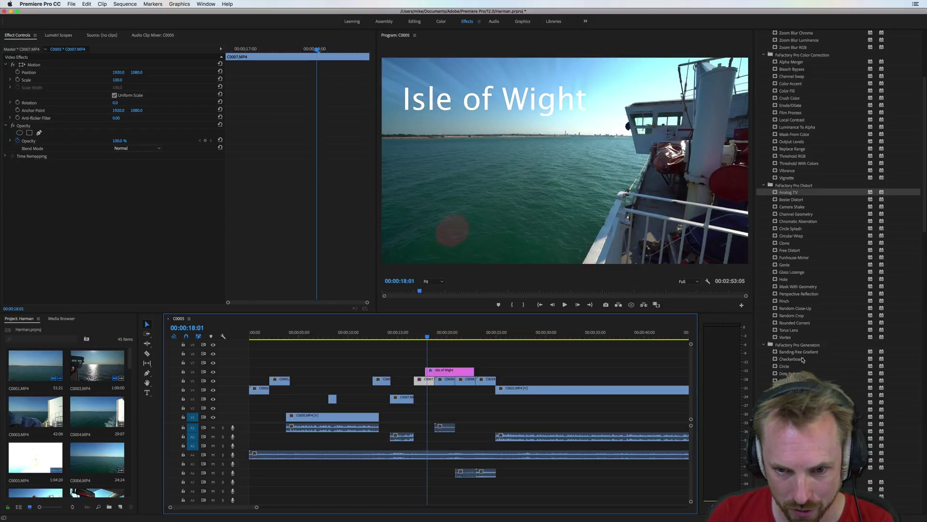
{"action": "scroll", "coordinate": [803, 359], "scroll_direction": "down", "scroll_amount": 8}
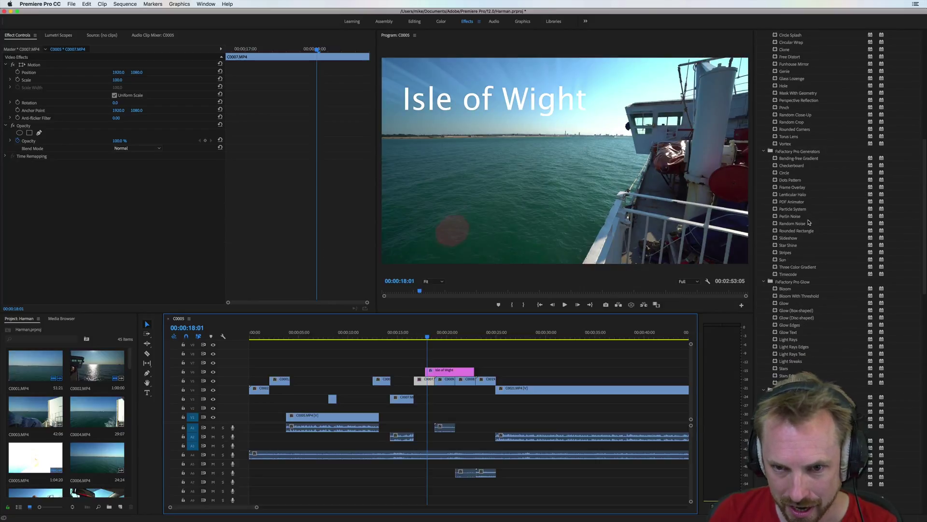
{"action": "left_click_drag", "start_coordinate": [794, 224], "coordinate": [424, 385]}
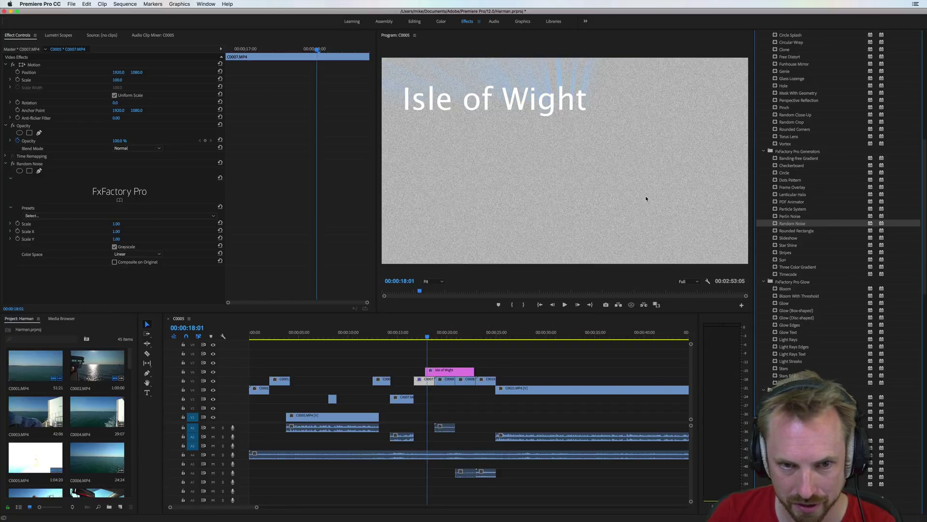
{"action": "key", "text": "super+z"}
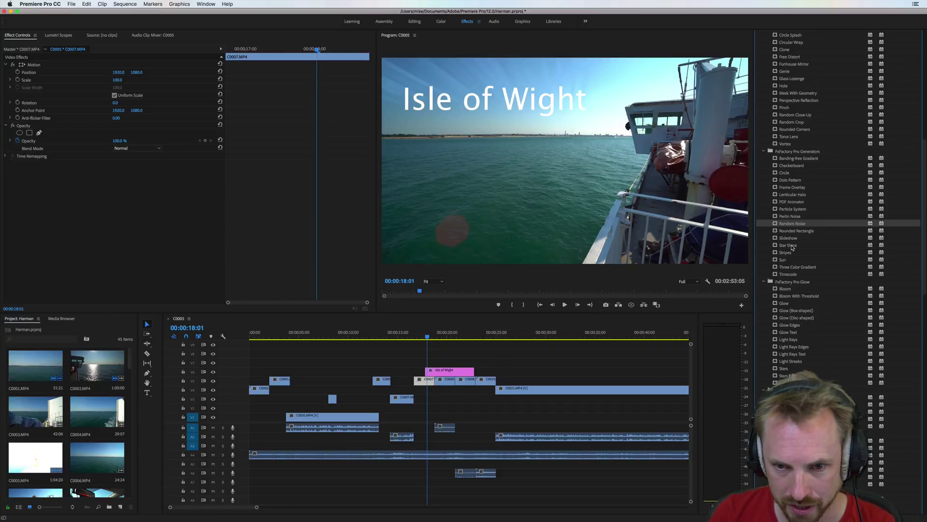
{"action": "left_click_drag", "start_coordinate": [792, 209], "coordinate": [422, 381]}
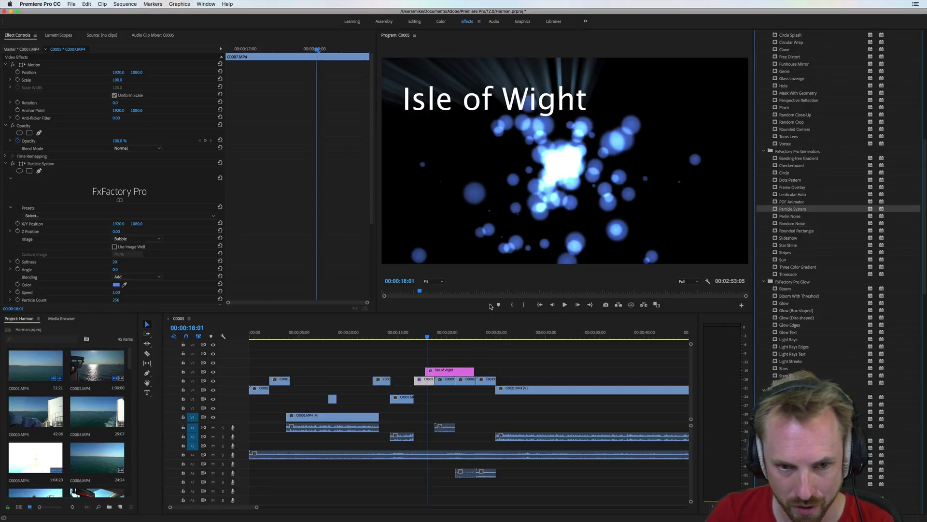
{"action": "key", "text": "super+z"}
Step: Apply Particle System to clip C0021 at 00:00:27:00 and play the animation
{"action": "left_click", "coordinate": [516, 333]}
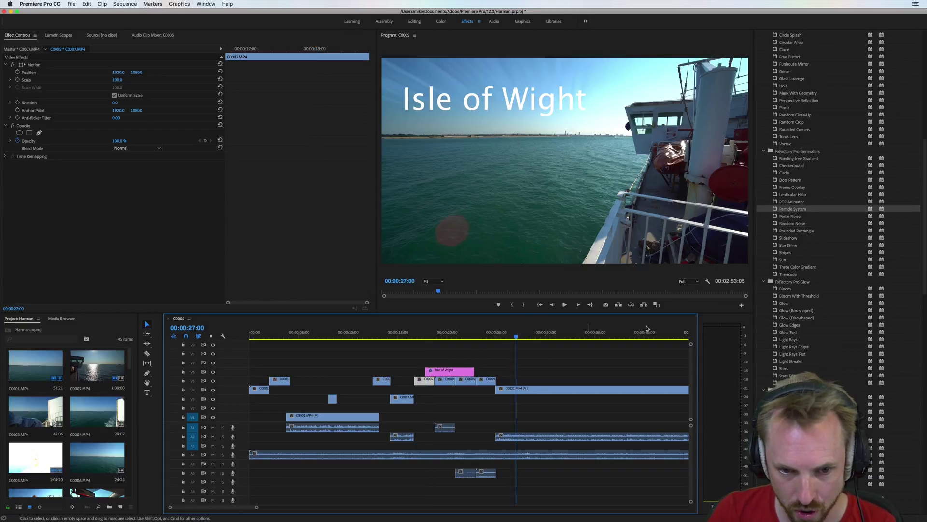
{"action": "left_click", "coordinate": [541, 390]}
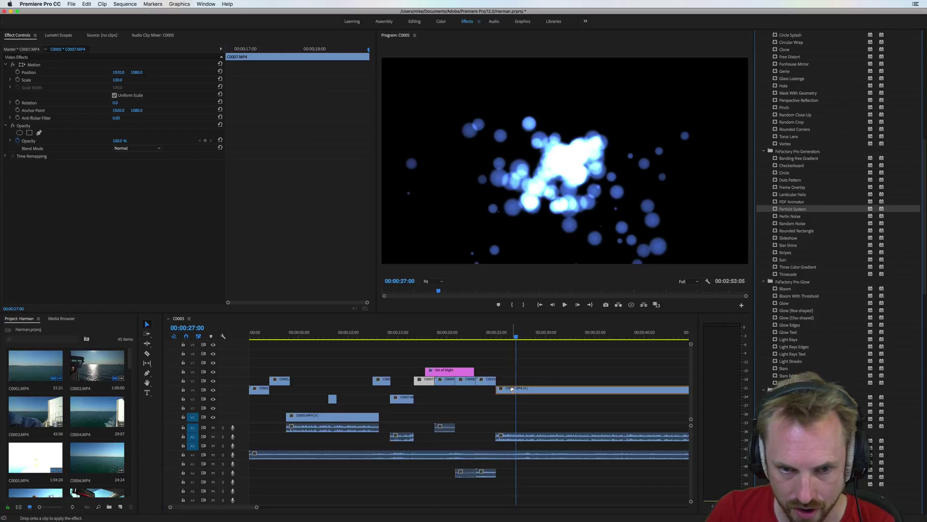
{"action": "key", "text": "space"}
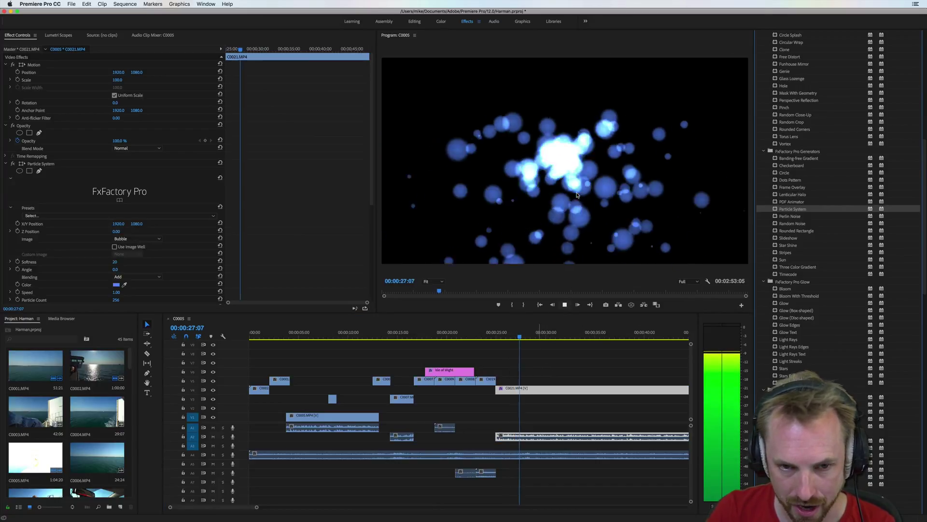
{"action": "key", "text": "space"}
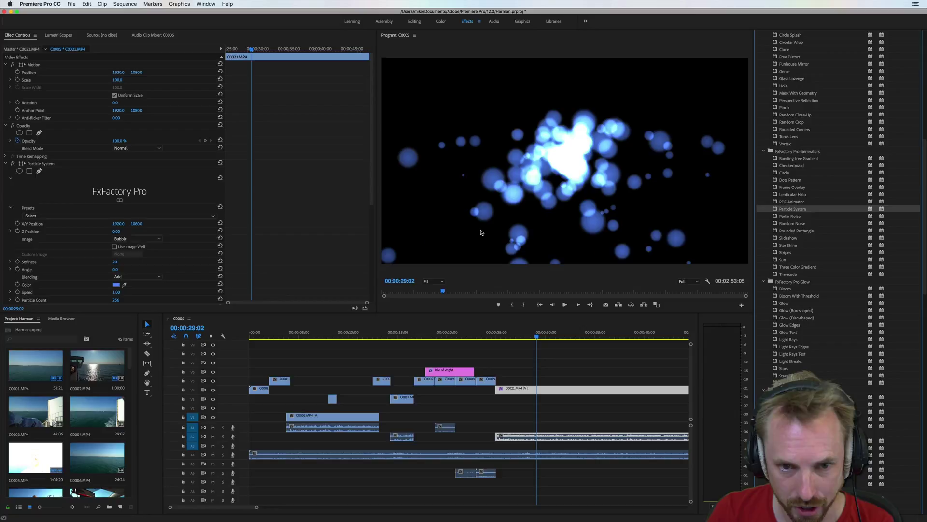
Step: Set particle Gravity to -3, Min Size to 0 and Min Velocity Y to -8
{"action": "scroll", "coordinate": [48, 246], "scroll_direction": "down", "scroll_amount": 5}
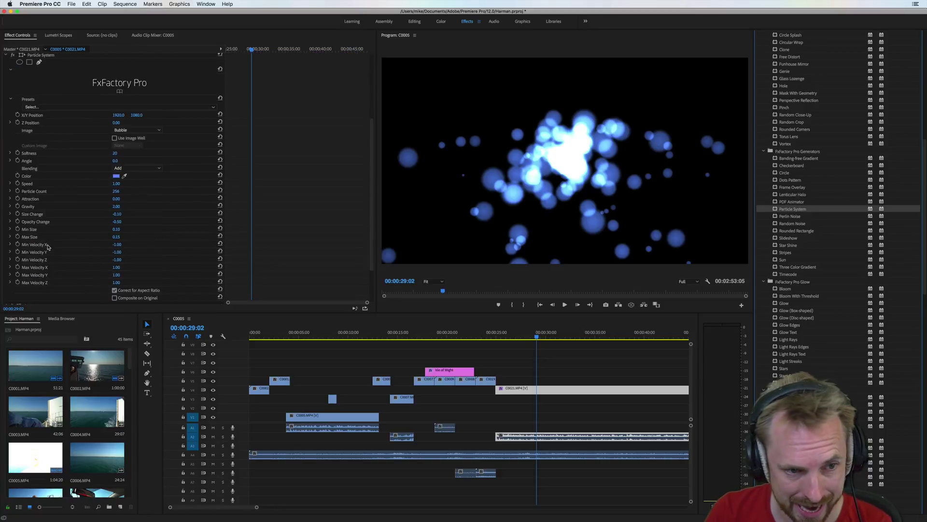
{"action": "left_click", "coordinate": [117, 206]}
{"action": "type", "text": "4"}
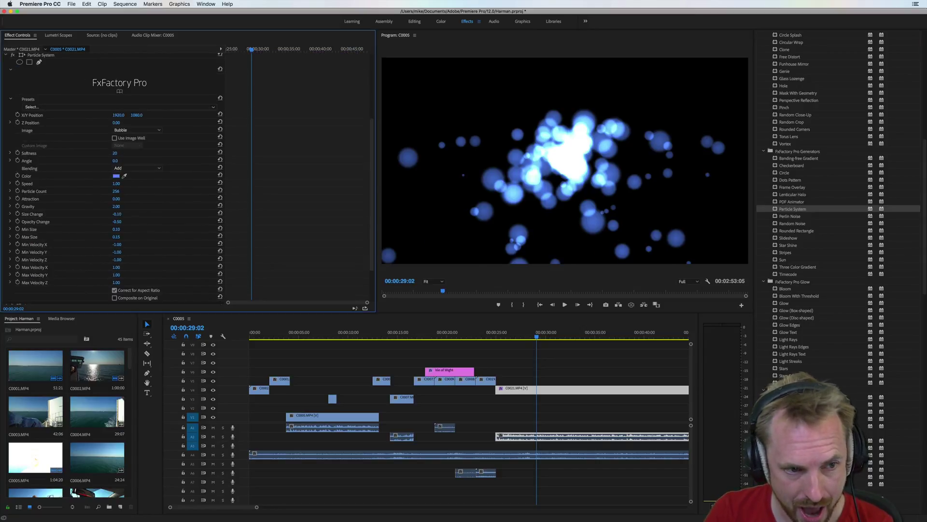
{"action": "key", "text": "Return"}
{"action": "left_click_drag", "start_coordinate": [117, 206], "coordinate": [121, 216]}
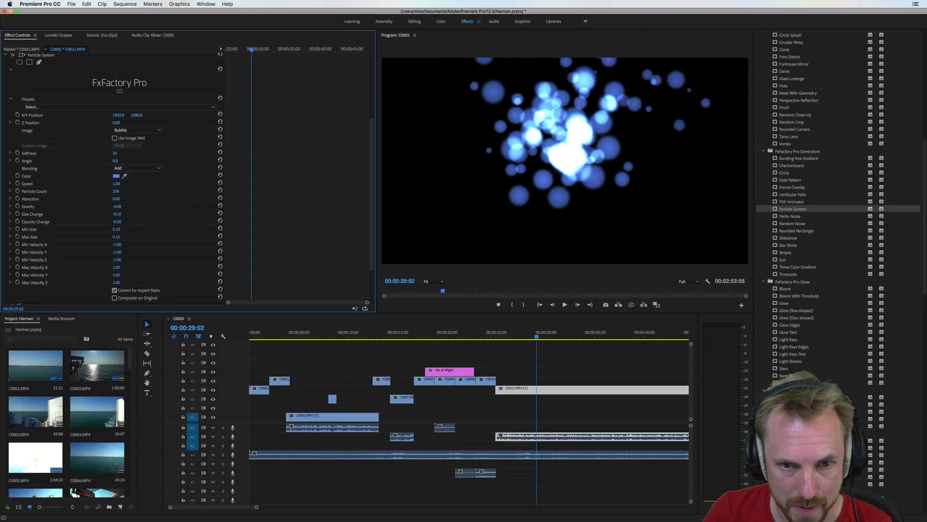
{"action": "left_click_drag", "start_coordinate": [116, 229], "coordinate": [127, 245]}
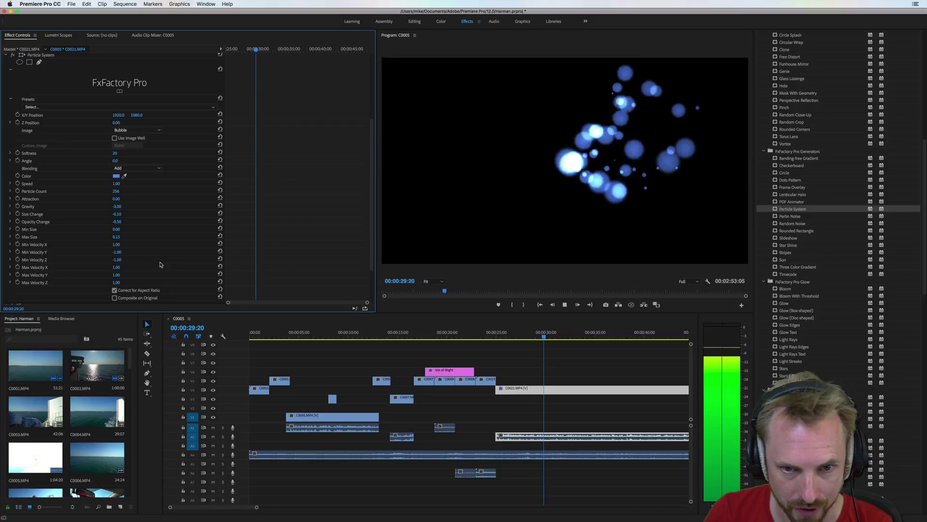
{"action": "key", "text": "space"}
{"action": "left_click_drag", "start_coordinate": [117, 252], "coordinate": [109, 252]}
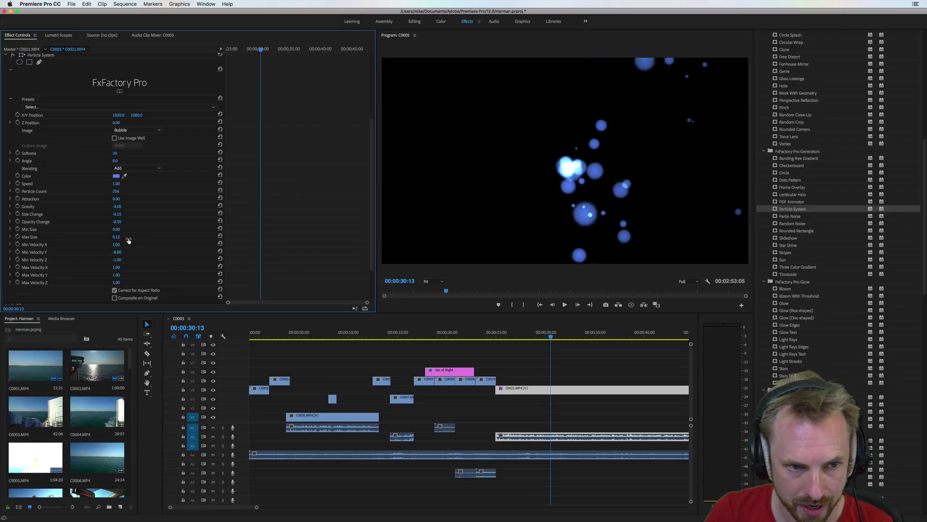
Step: Colour the particles orange and play back the result
{"action": "left_click", "coordinate": [115, 177]}
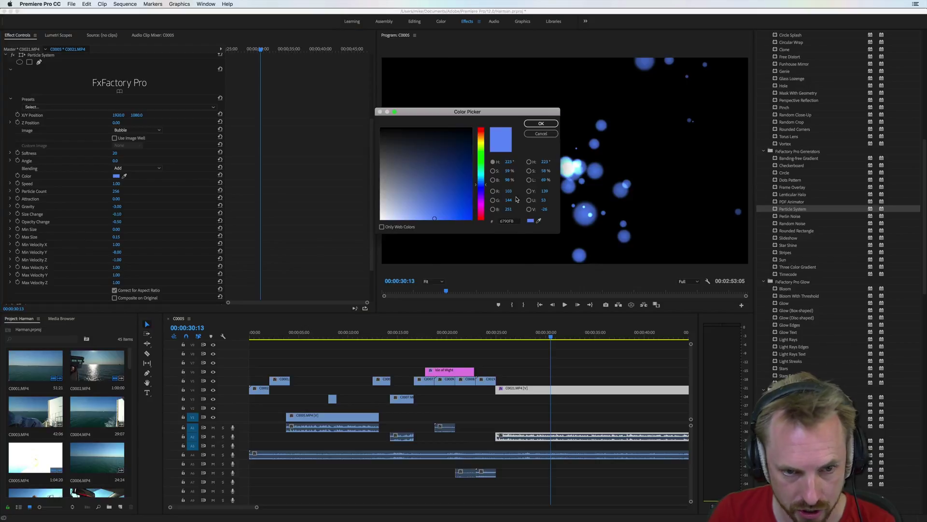
{"action": "left_click", "coordinate": [482, 138]}
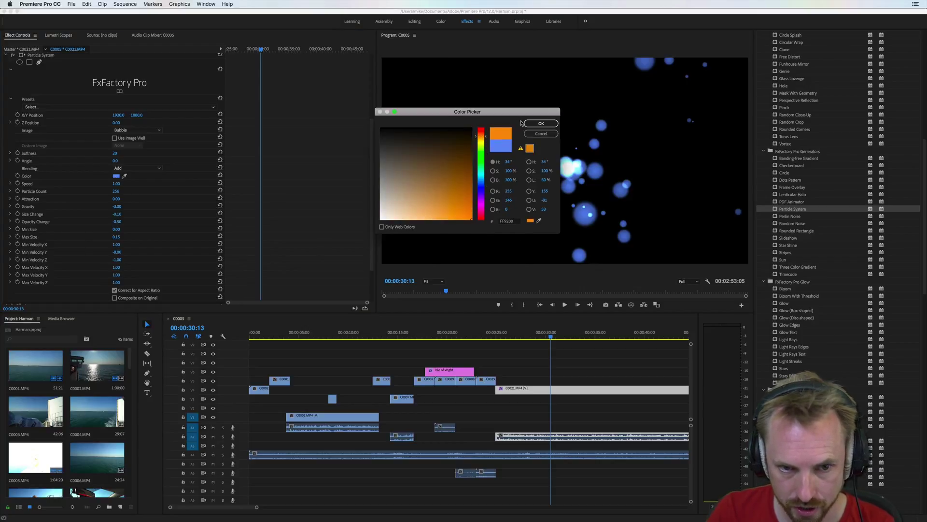
{"action": "left_click", "coordinate": [537, 123]}
{"action": "key", "text": "space"}
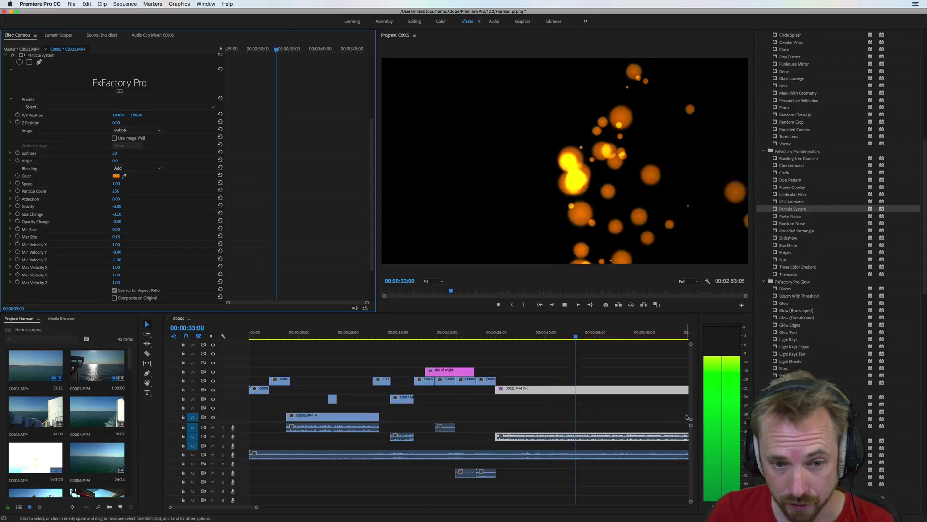
{"action": "key", "text": "space"}
Step: Try Artist Sketch on boat clip C0007, then apply the Dots halftone instead
{"action": "left_click", "coordinate": [425, 337]}
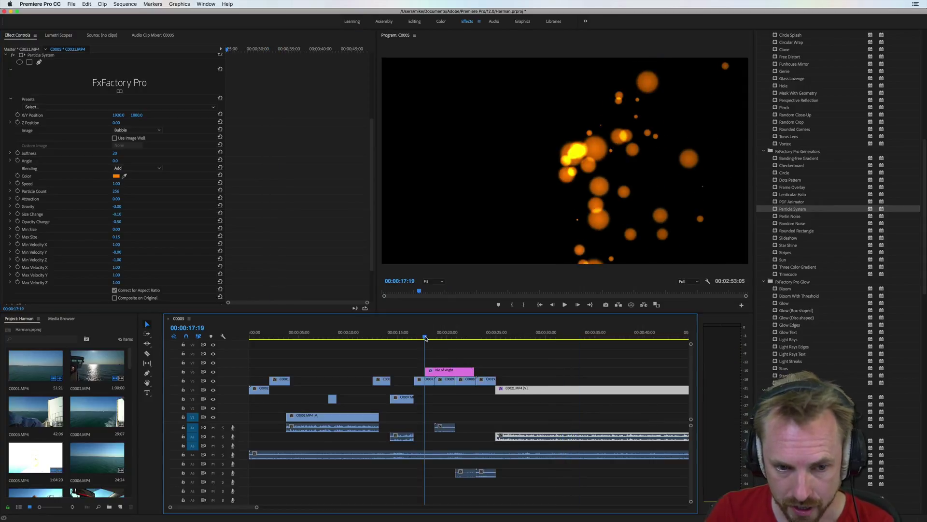
{"action": "left_click_drag", "start_coordinate": [426, 337], "coordinate": [427, 337]}
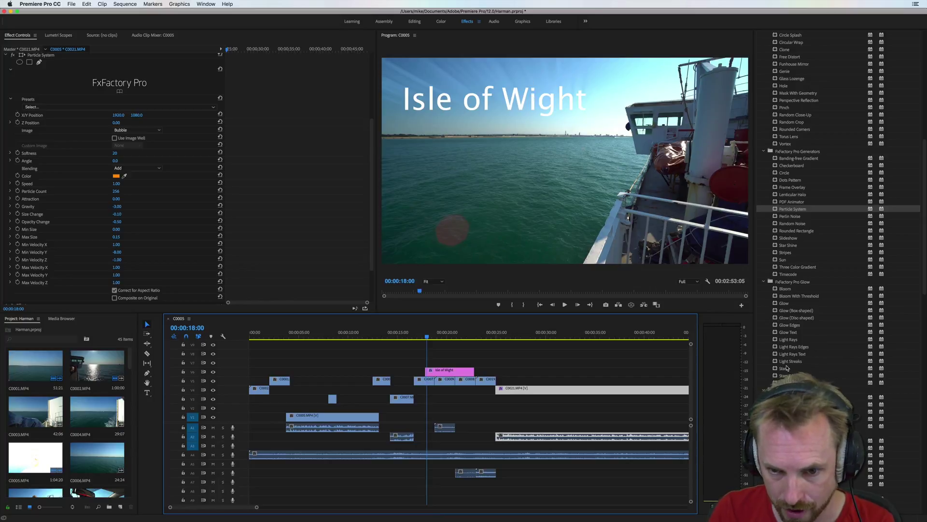
{"action": "scroll", "coordinate": [808, 346], "scroll_direction": "down", "scroll_amount": 5}
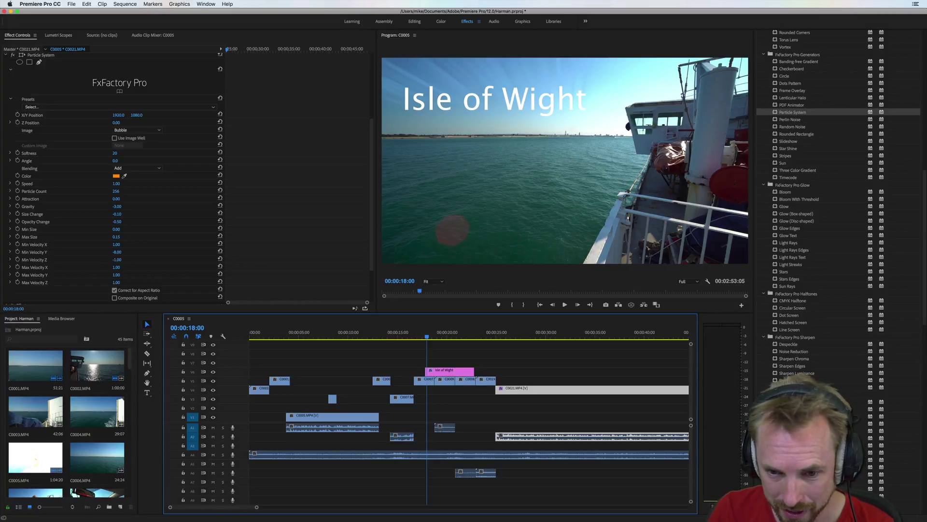
{"action": "mouse_move", "coordinate": [792, 408]}
{"action": "left_mouse_down"}
{"action": "mouse_move", "coordinate": [485, 408]}
{"action": "mouse_move", "coordinate": [425, 379]}
{"action": "left_mouse_up"}
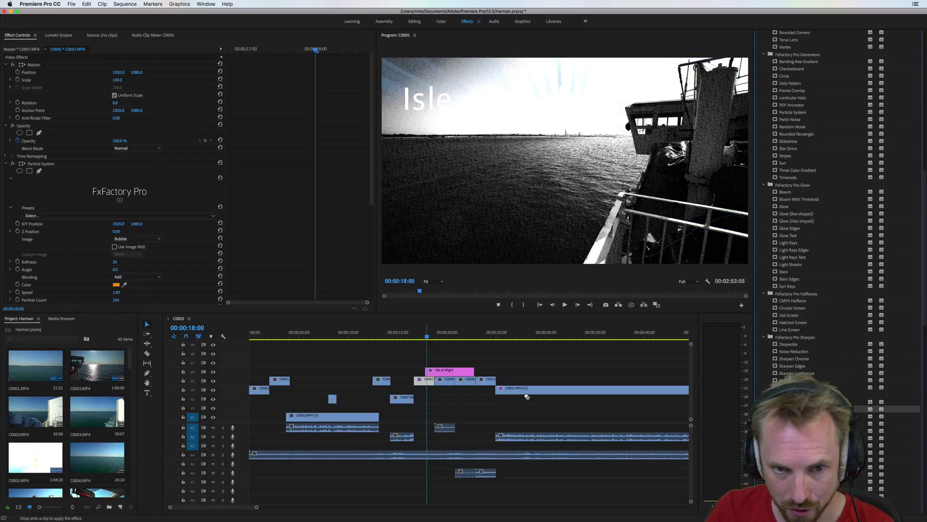
{"action": "key", "text": "super+z"}
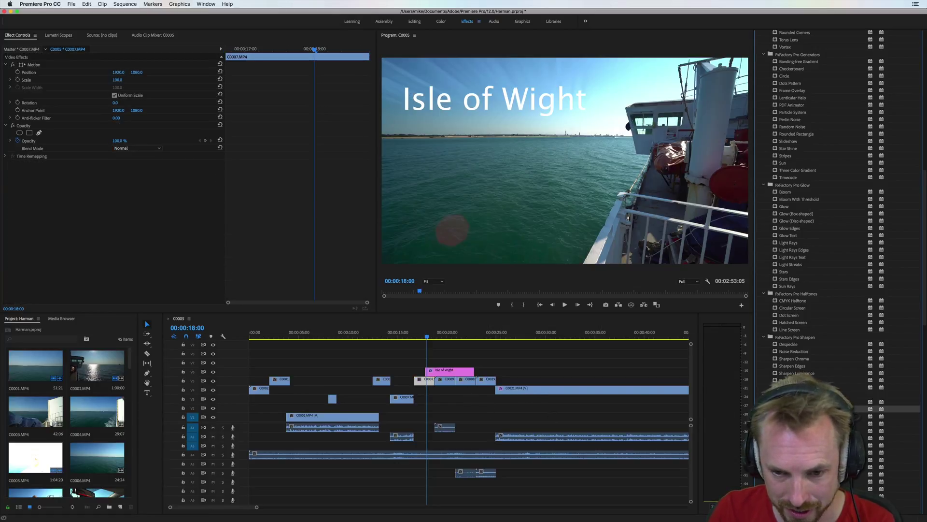
{"action": "left_click_drag", "start_coordinate": [792, 409], "coordinate": [425, 380]}
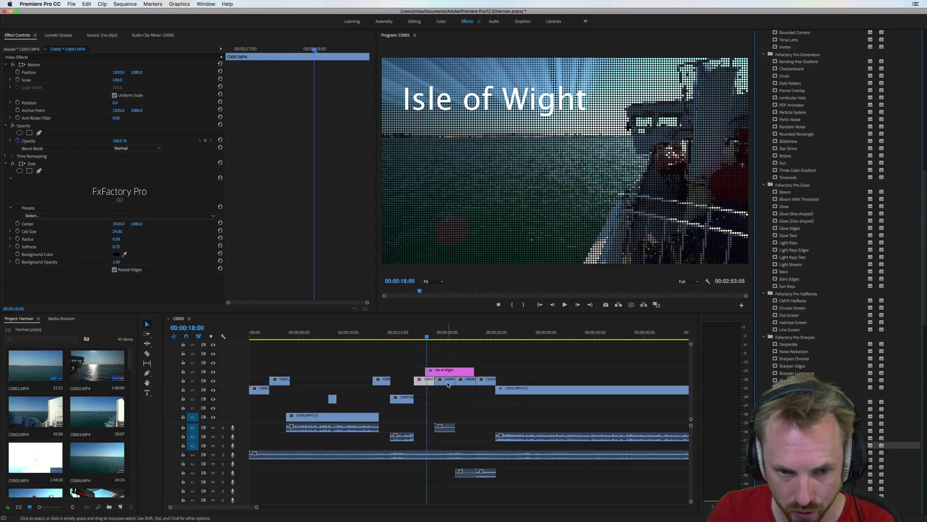
Step: Delete clips C0009, C0008 and C0019, lengthen C0007 under the title, and play back
{"action": "left_click", "coordinate": [449, 381]}
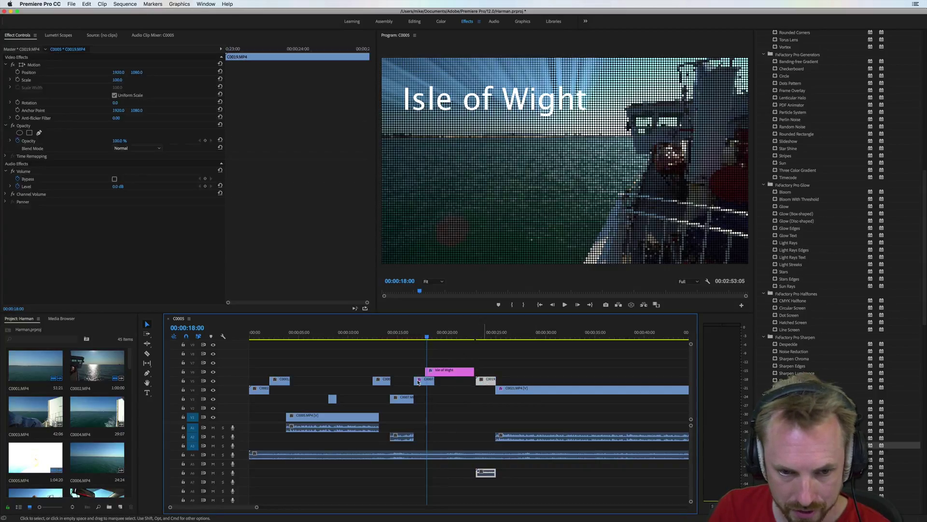
{"action": "key", "text": "Delete"}
{"action": "left_click_drag", "start_coordinate": [432, 380], "coordinate": [470, 379]}
{"action": "key", "text": "space"}
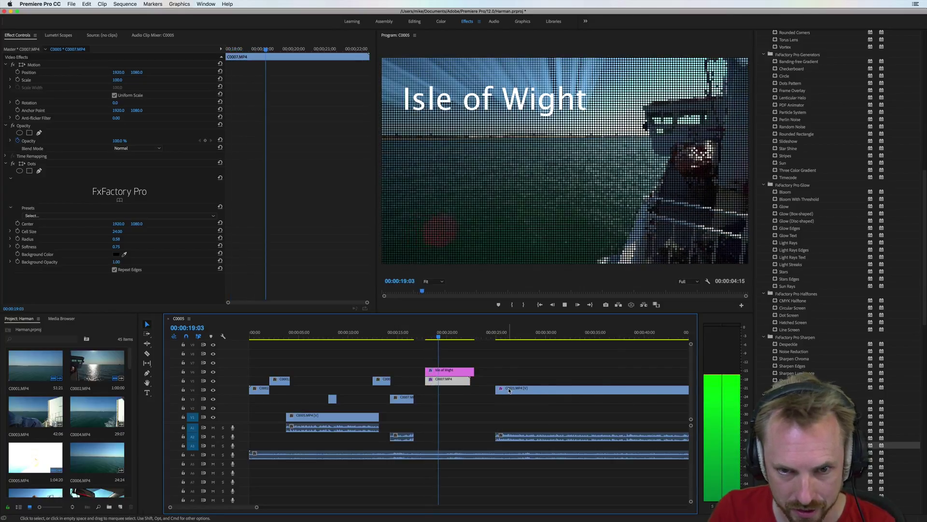
{"action": "key", "text": "space"}
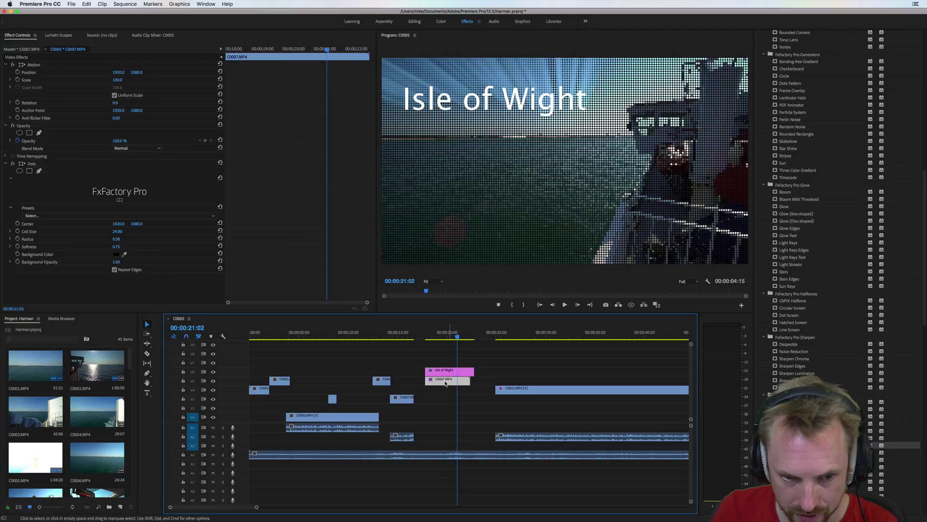
{"action": "left_click_drag", "start_coordinate": [446, 382], "coordinate": [449, 381]}
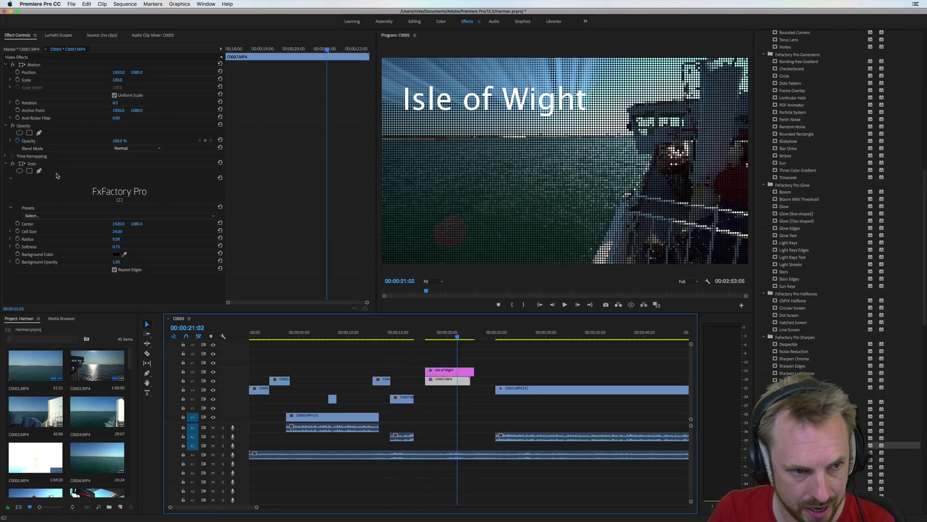
Step: Remove Dots, try and undo Neon Edges, then apply Kaleidoscope to the boat clip
{"action": "left_click", "coordinate": [56, 167]}
{"action": "key", "text": "Delete"}
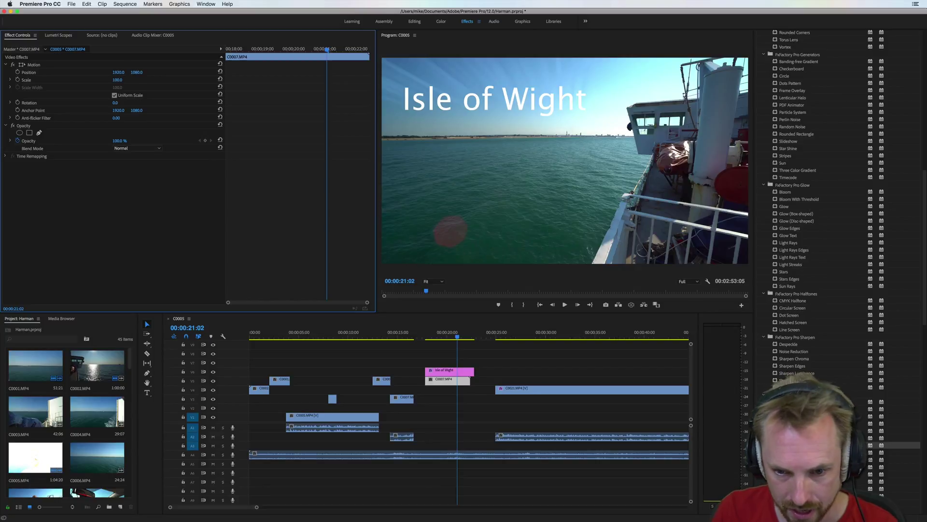
{"action": "scroll", "coordinate": [821, 193], "scroll_direction": "down", "scroll_amount": 10}
{"action": "scroll", "coordinate": [805, 323], "scroll_direction": "up", "scroll_amount": 5}
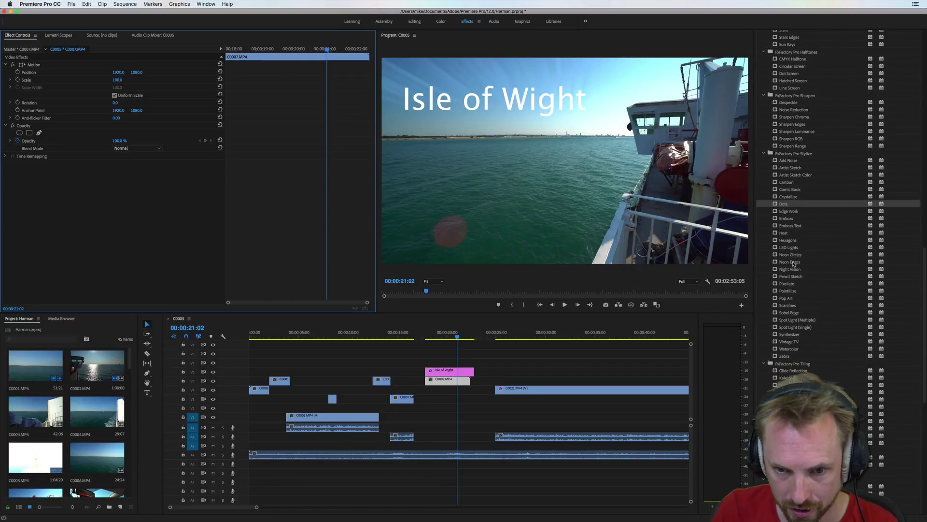
{"action": "left_click_drag", "start_coordinate": [796, 262], "coordinate": [446, 379]}
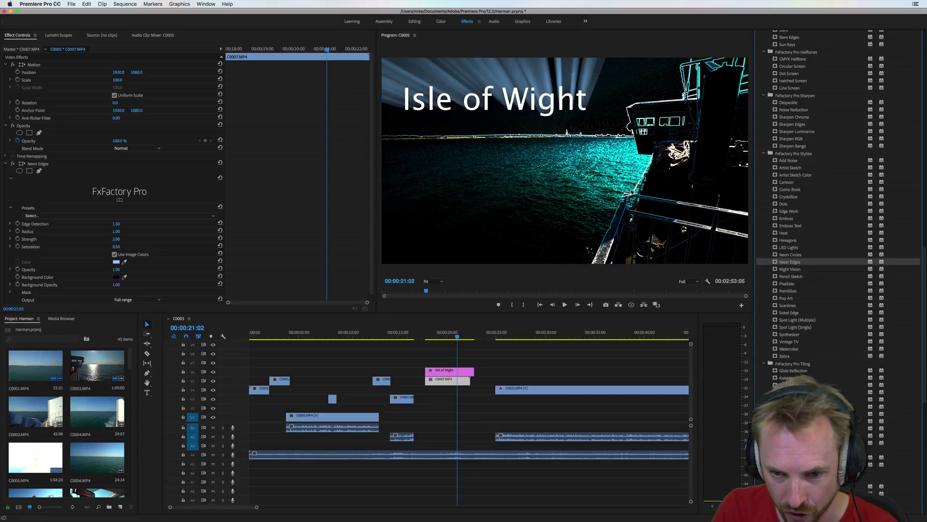
{"action": "key", "text": "super+z"}
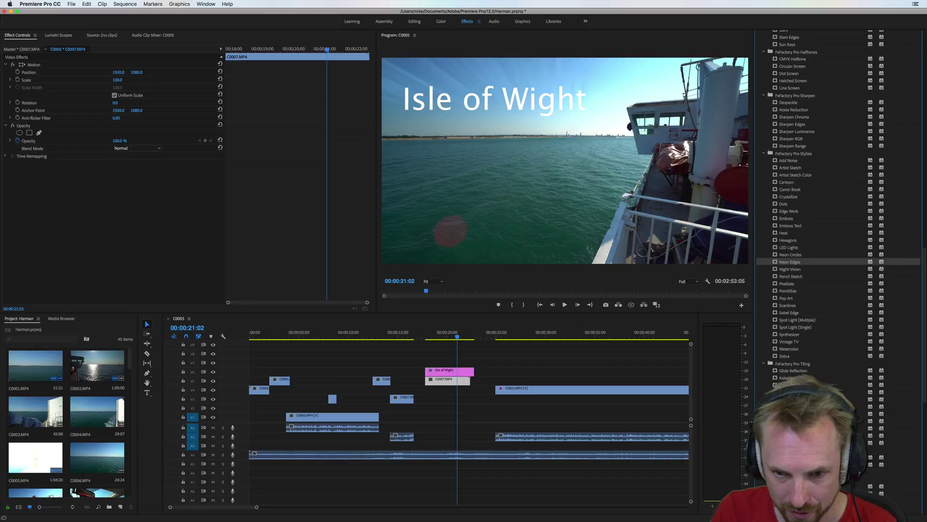
{"action": "left_click_drag", "start_coordinate": [787, 377], "coordinate": [448, 382]}
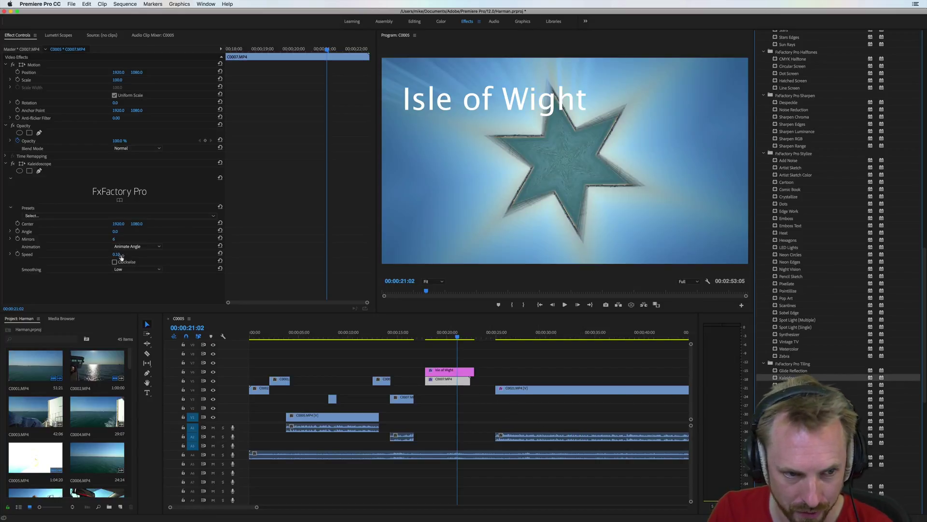
Step: Switch Kaleidoscope from Rising Sun to the Vertical Symmetry preset and play the titled section
{"action": "left_click", "coordinate": [80, 218]}
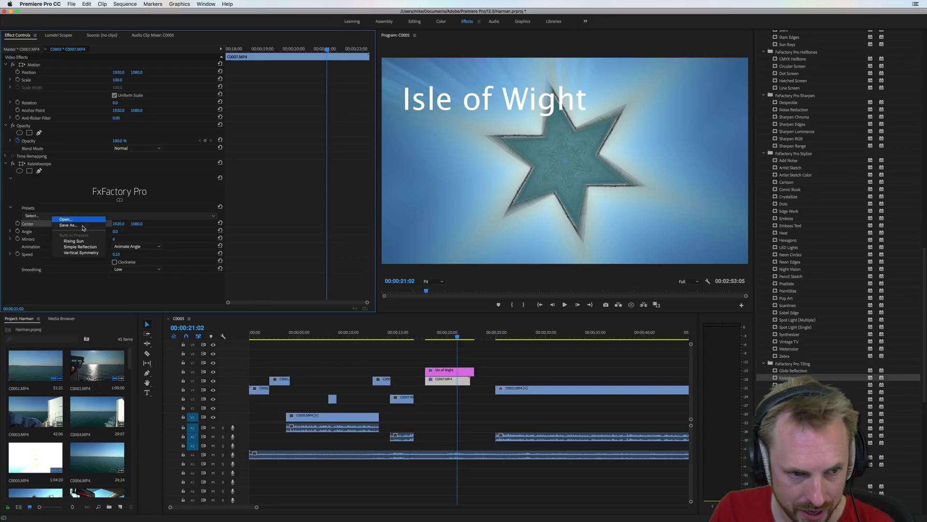
{"action": "left_click", "coordinate": [73, 241]}
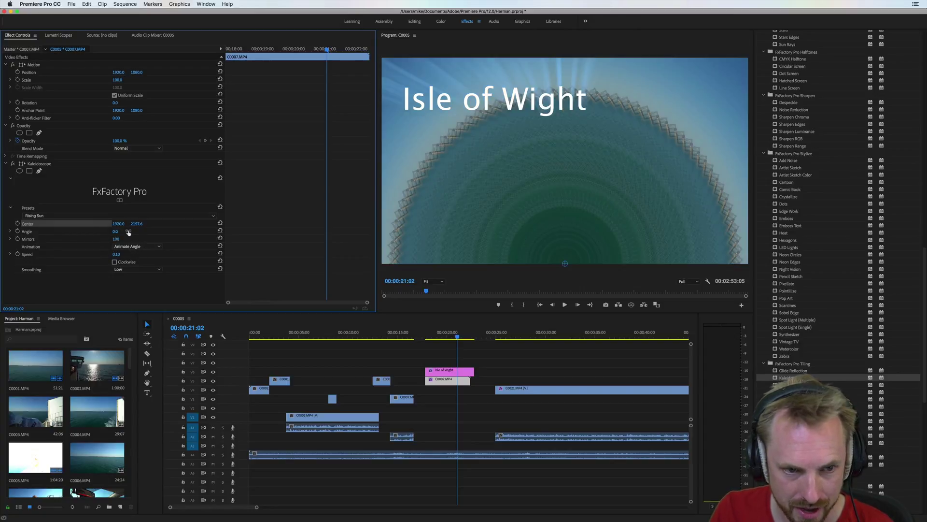
{"action": "left_click", "coordinate": [67, 217]}
{"action": "left_click", "coordinate": [75, 251]}
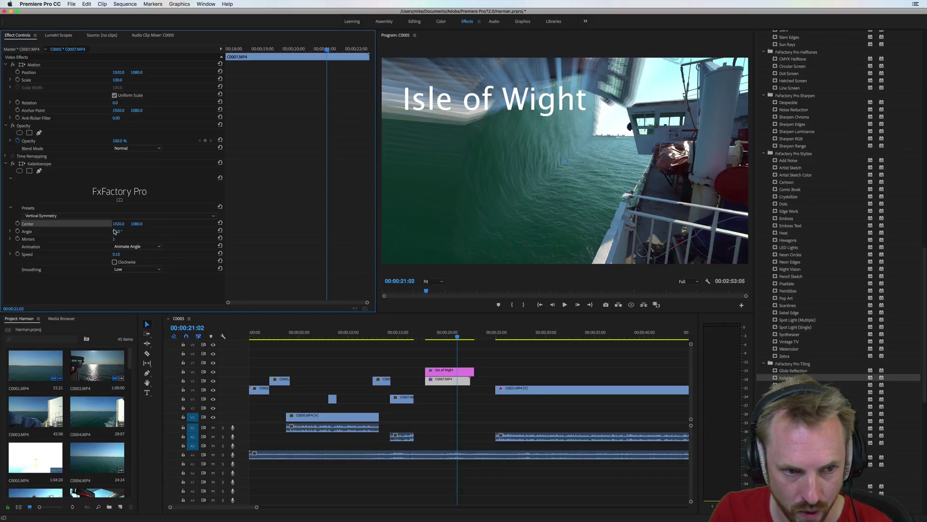
{"action": "left_click", "coordinate": [452, 346]}
{"action": "key", "text": "Up"}
{"action": "key", "text": "space"}
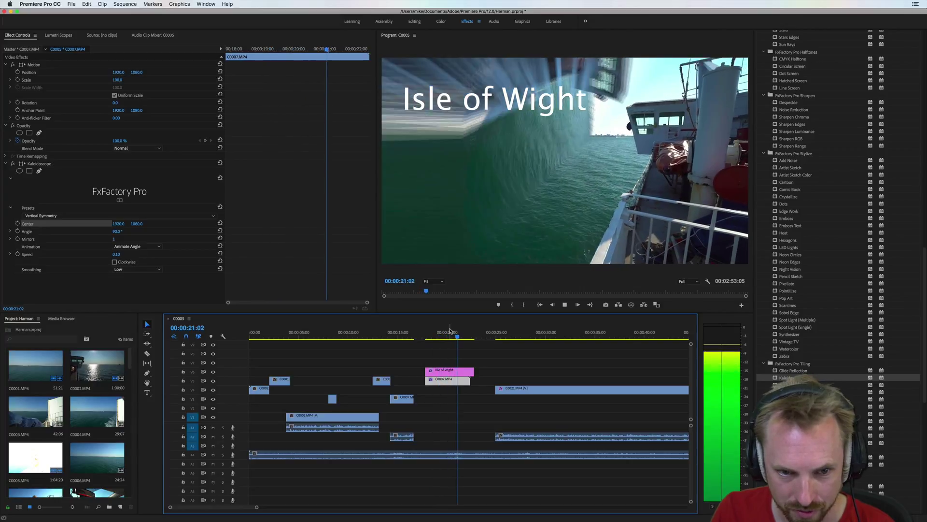
{"action": "key", "text": "space"}
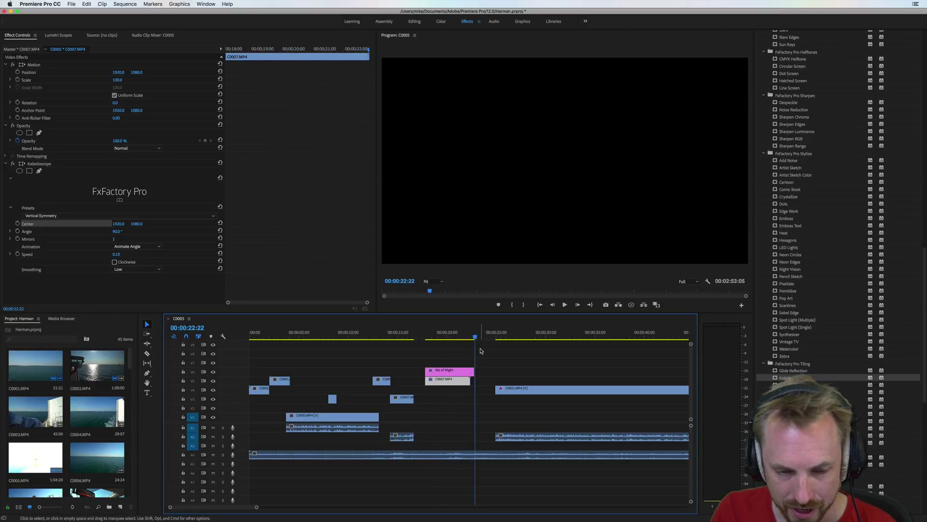
Step: Remove the Kaleidoscope effect and move the boat clip down one track, previewing it
{"action": "key", "text": "super+z"}
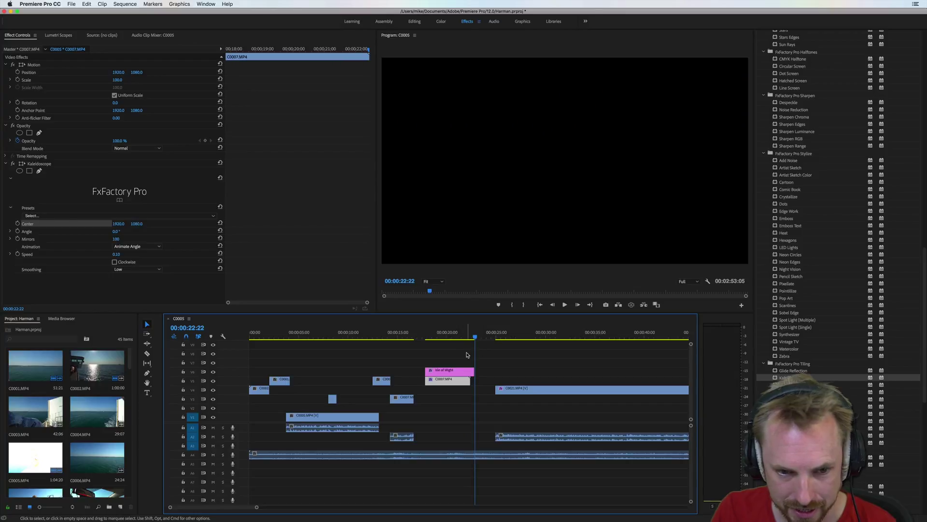
{"action": "key", "text": "super+z"}
{"action": "left_click", "coordinate": [451, 338]}
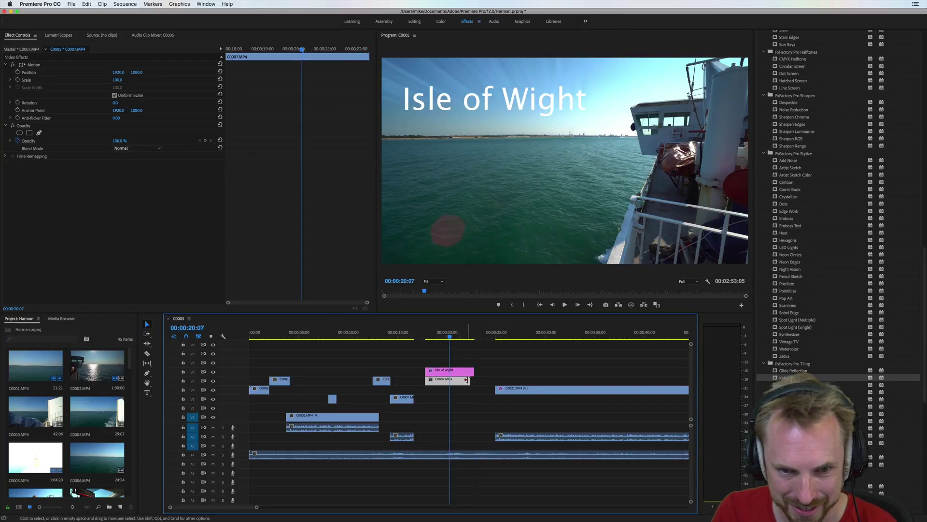
{"action": "left_click_drag", "start_coordinate": [454, 382], "coordinate": [478, 391]}
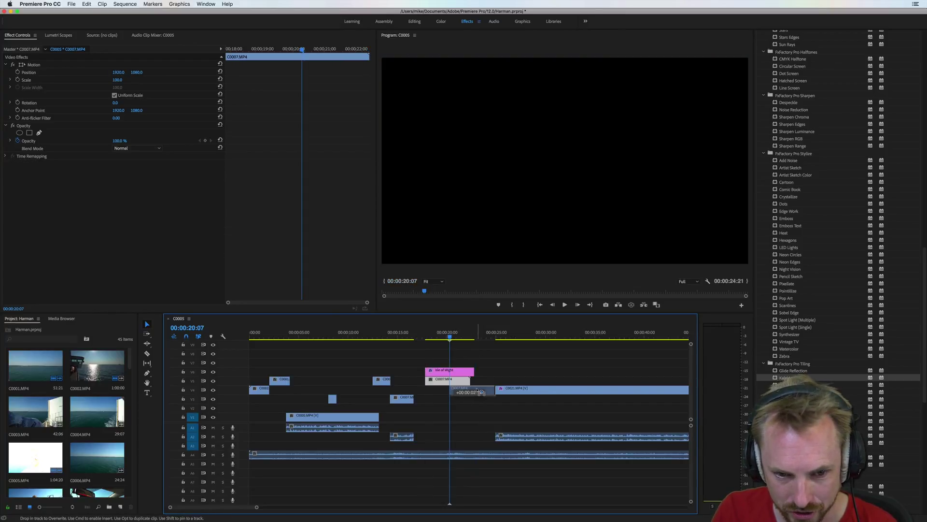
{"action": "left_click", "coordinate": [487, 335]}
{"action": "key", "text": "space"}
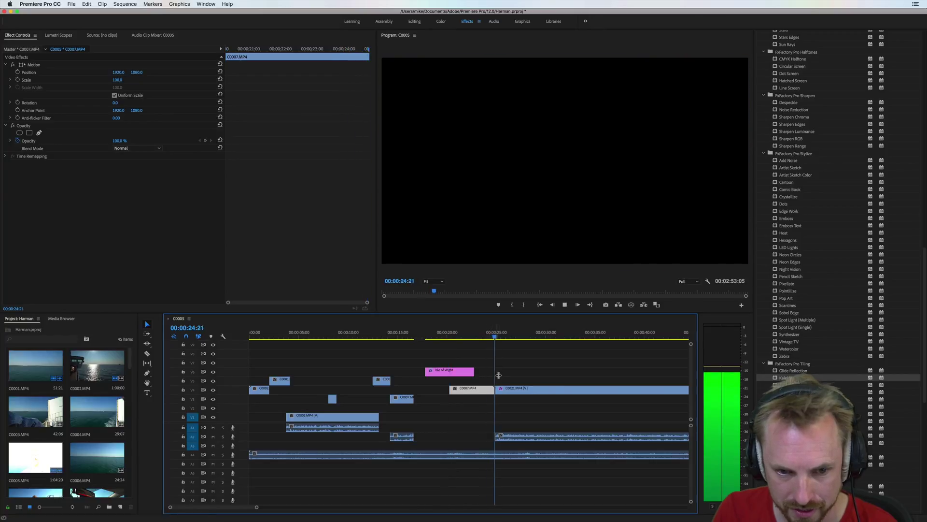
{"action": "key", "text": "space"}
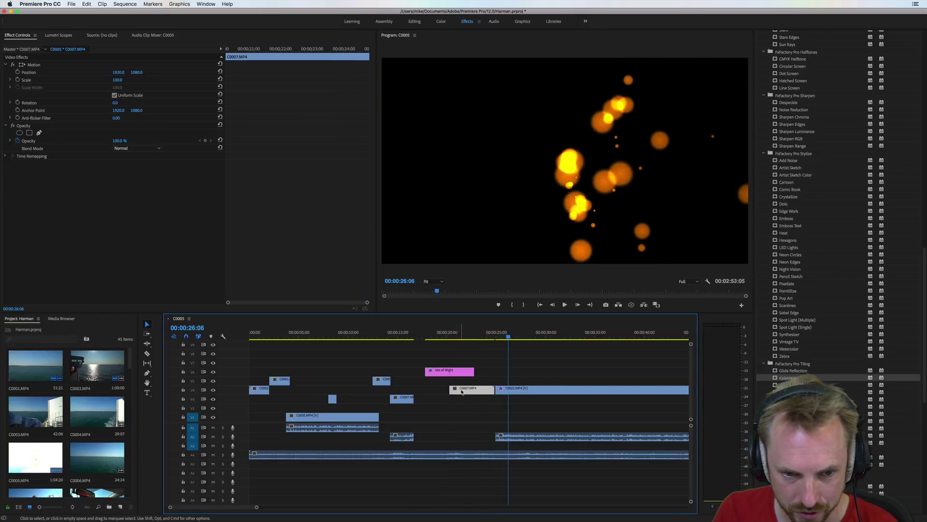
Step: Place the boat clip on V3 right after the other boat clip and play the join
{"action": "left_click_drag", "start_coordinate": [462, 392], "coordinate": [426, 401]}
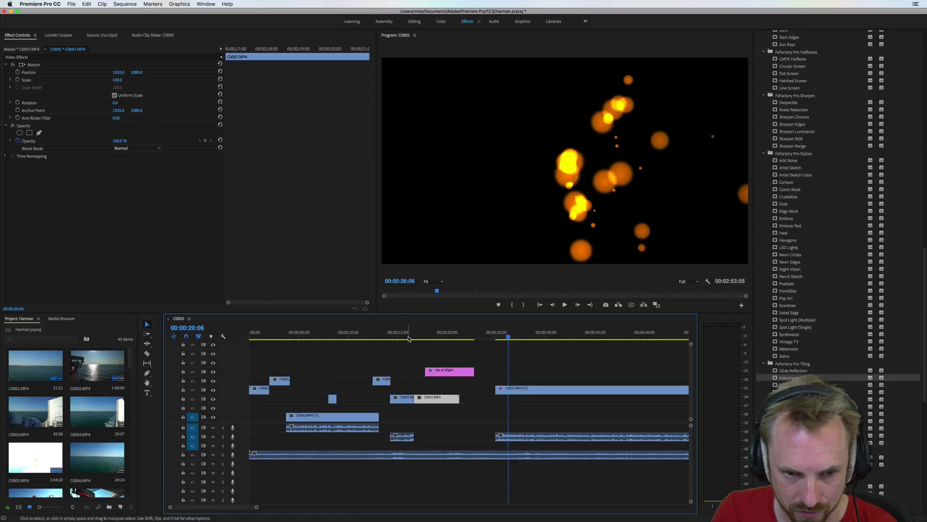
{"action": "left_click", "coordinate": [409, 338]}
{"action": "key", "text": "space"}
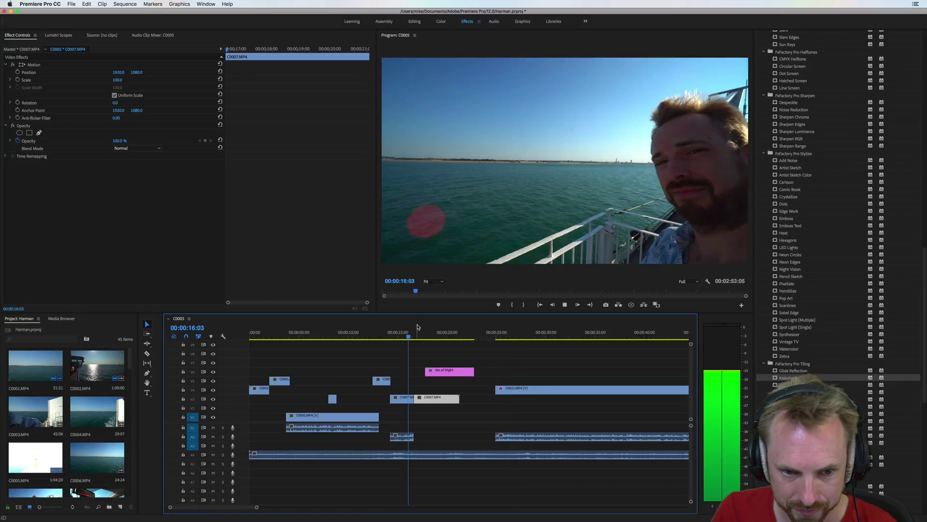
{"action": "key", "text": "space"}
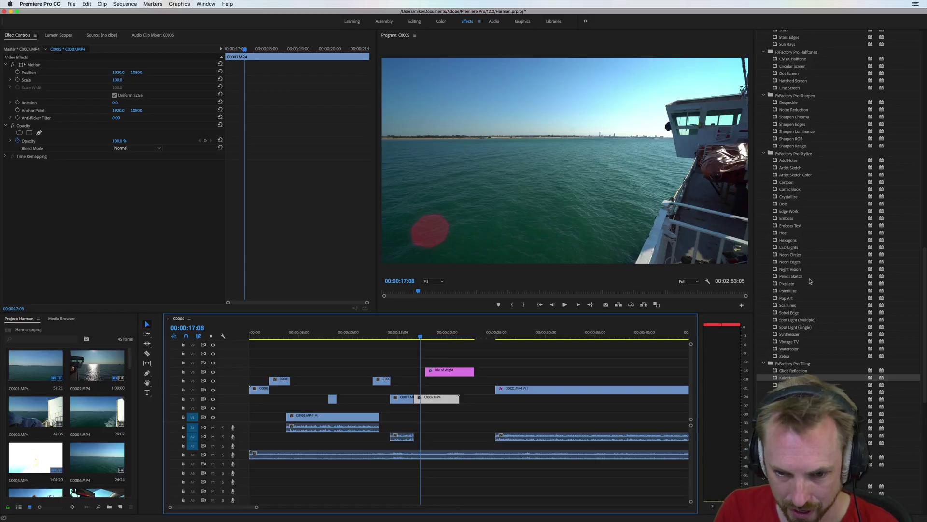
{"action": "scroll", "coordinate": [810, 281], "scroll_direction": "down", "scroll_amount": 10}
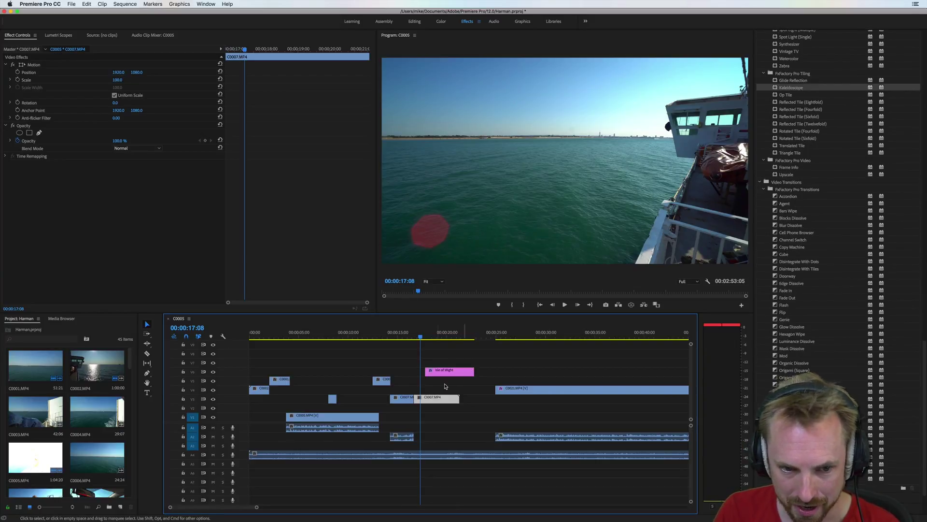
Step: Try two FxFactory Pro transitions at the V3 cut, including Organic Dissolve, undoing each
{"action": "left_click_drag", "start_coordinate": [797, 420], "coordinate": [414, 399]}
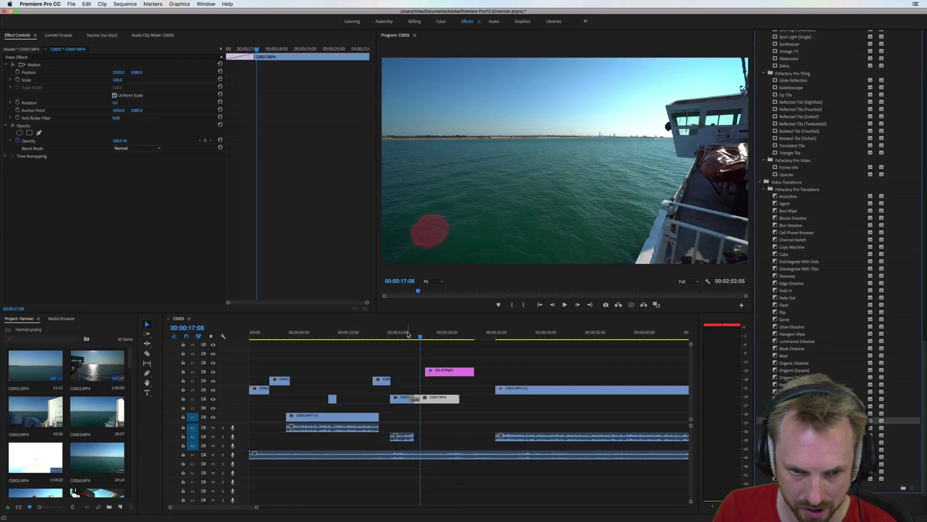
{"action": "left_click", "coordinate": [407, 334]}
{"action": "key", "text": "space"}
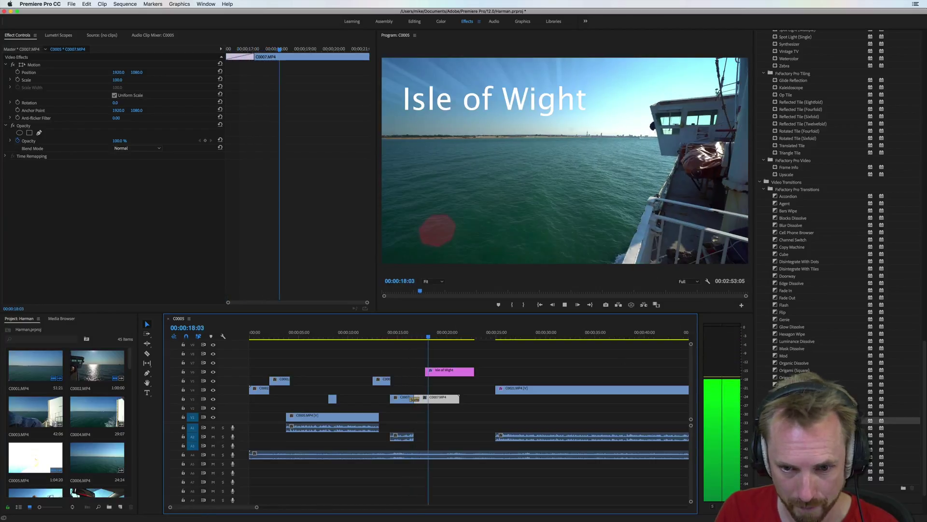
{"action": "key", "text": "space"}
{"action": "key", "text": "super+z"}
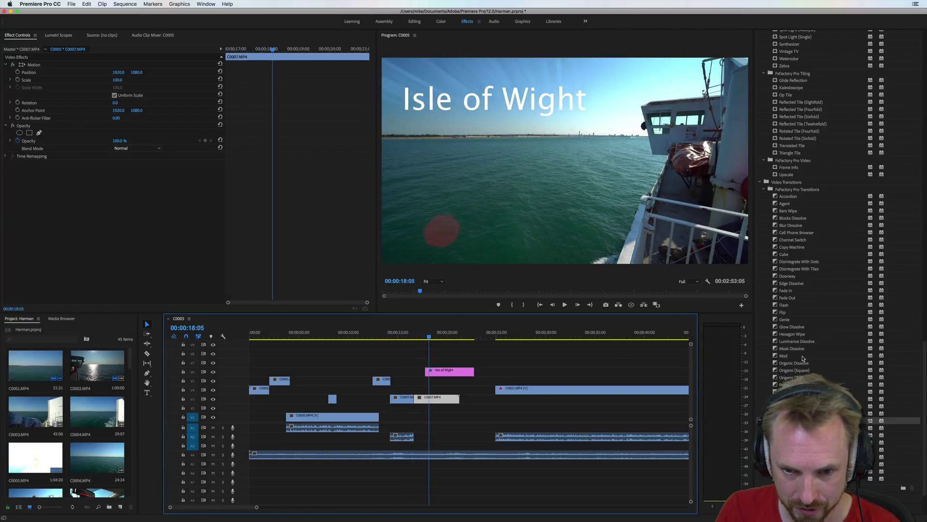
{"action": "left_click_drag", "start_coordinate": [796, 362], "coordinate": [413, 399]}
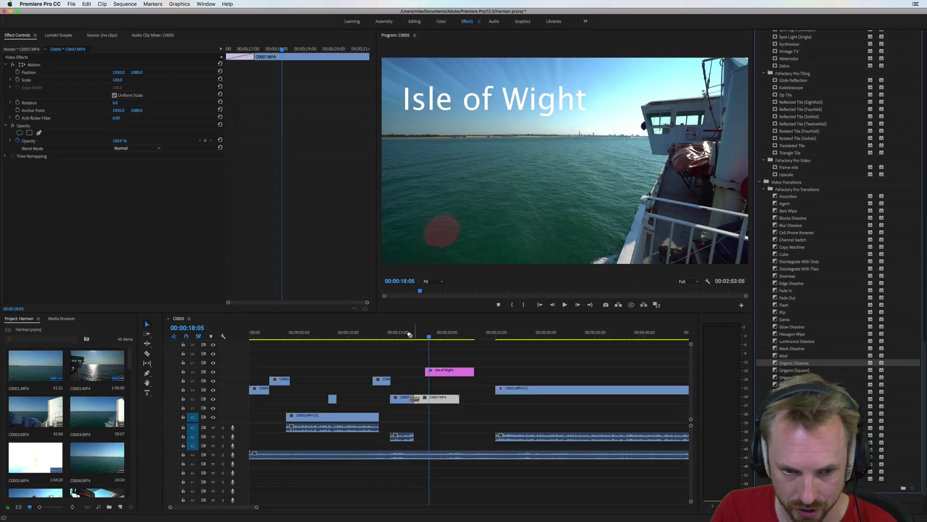
{"action": "left_click", "coordinate": [409, 335]}
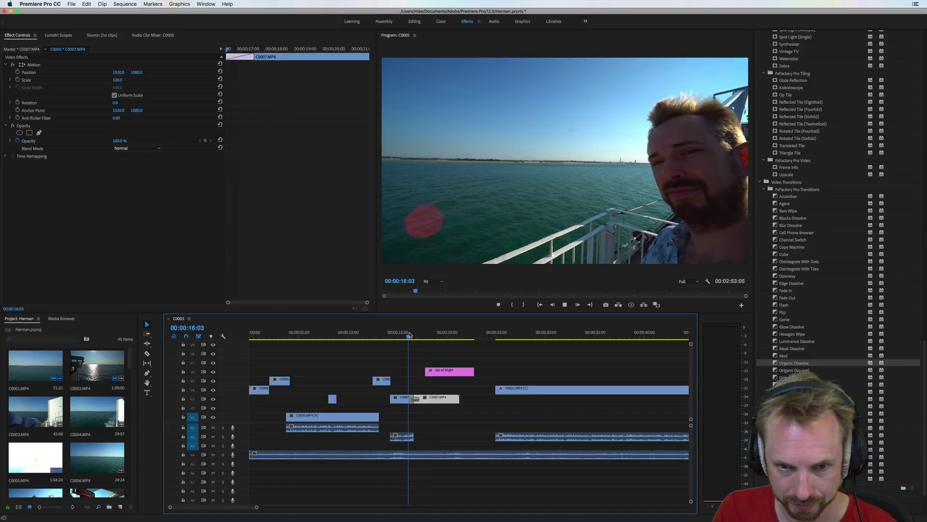
{"action": "key", "text": "space"}
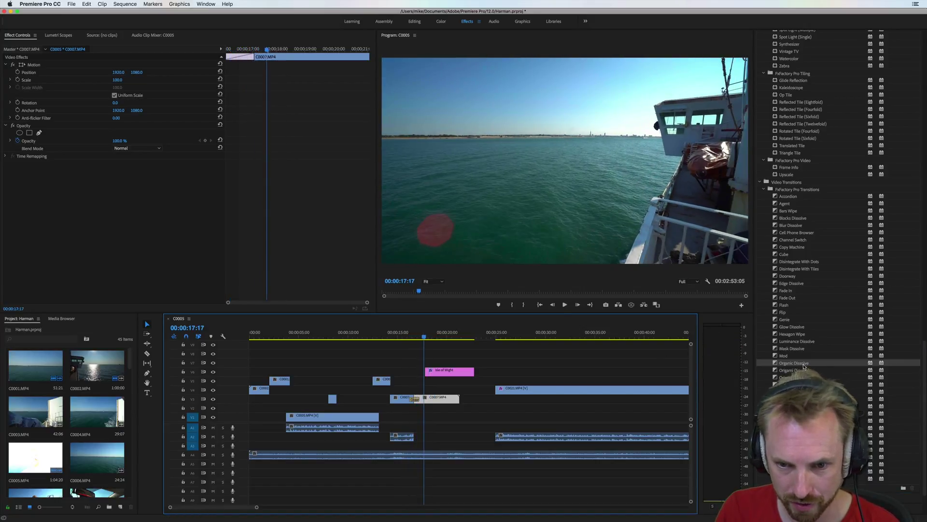
{"action": "key", "text": "super+z"}
Step: Apply the Genie transition at the cut and preview it
{"action": "left_click_drag", "start_coordinate": [786, 320], "coordinate": [412, 399]}
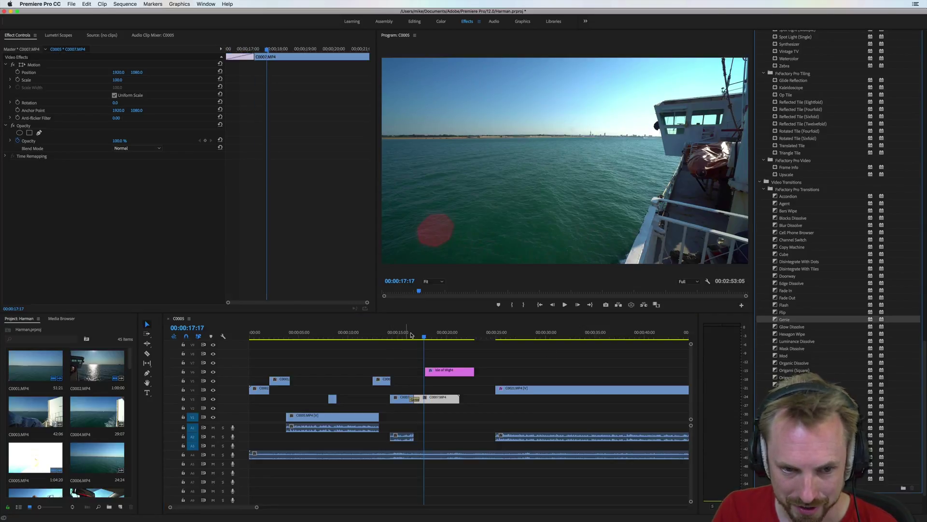
{"action": "left_click", "coordinate": [411, 337]}
{"action": "left_click", "coordinate": [405, 337]}
{"action": "key", "text": "space"}
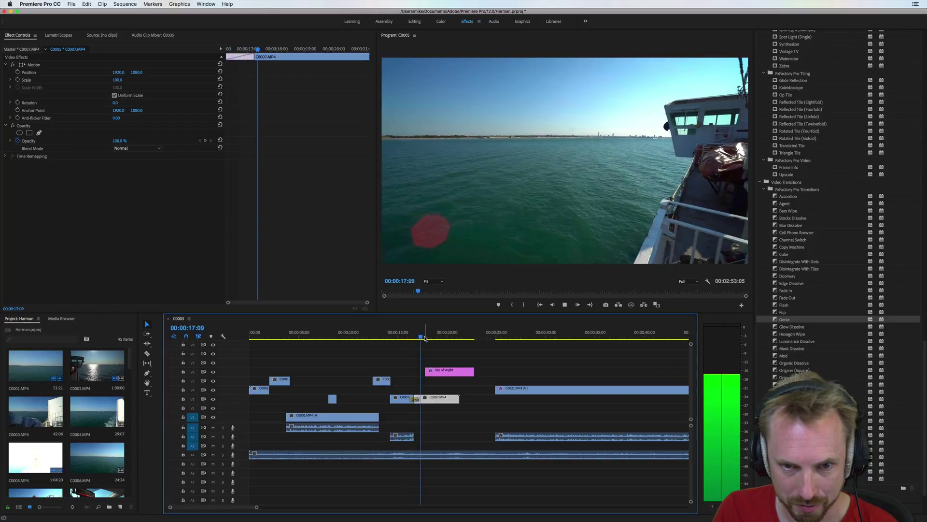
{"action": "key", "text": "space"}
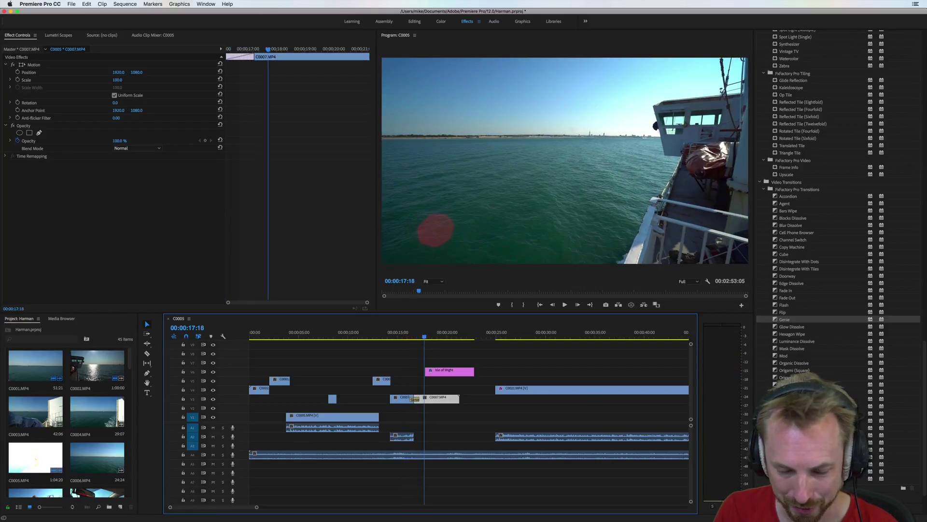